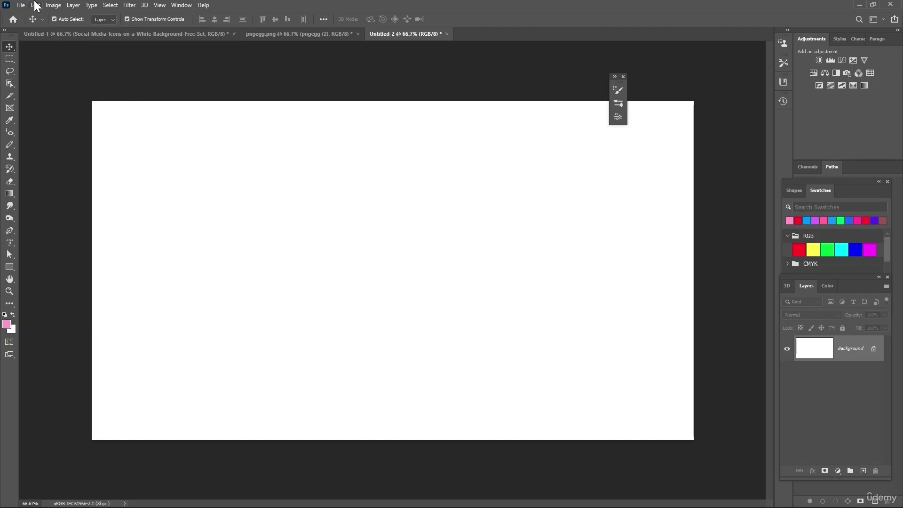
# Step: Create a new document 820 pixels wide and 312 pixels high
pyautogui.click(21, 5)
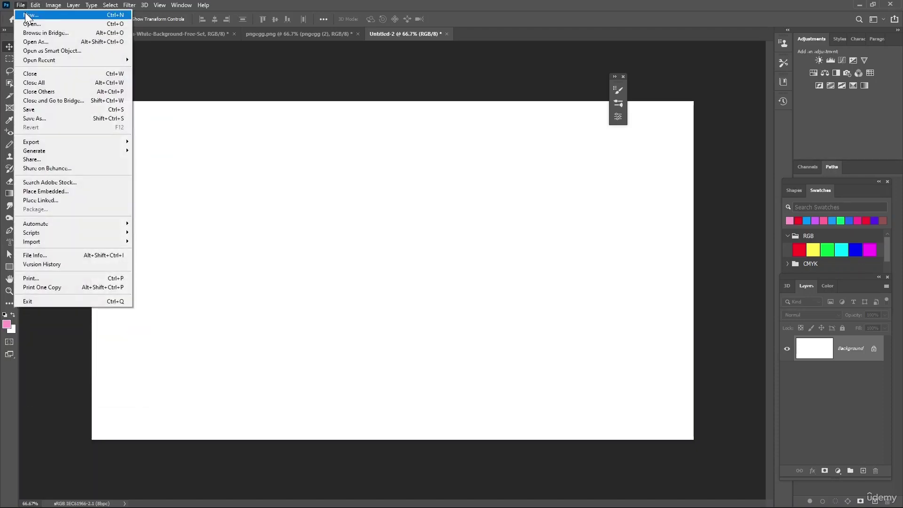
pyautogui.click(24, 12)
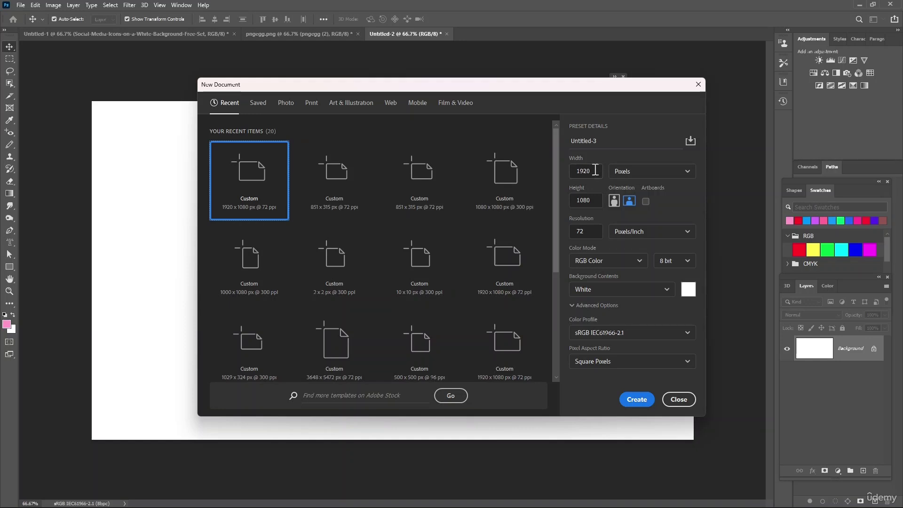
pyautogui.click(575, 171)
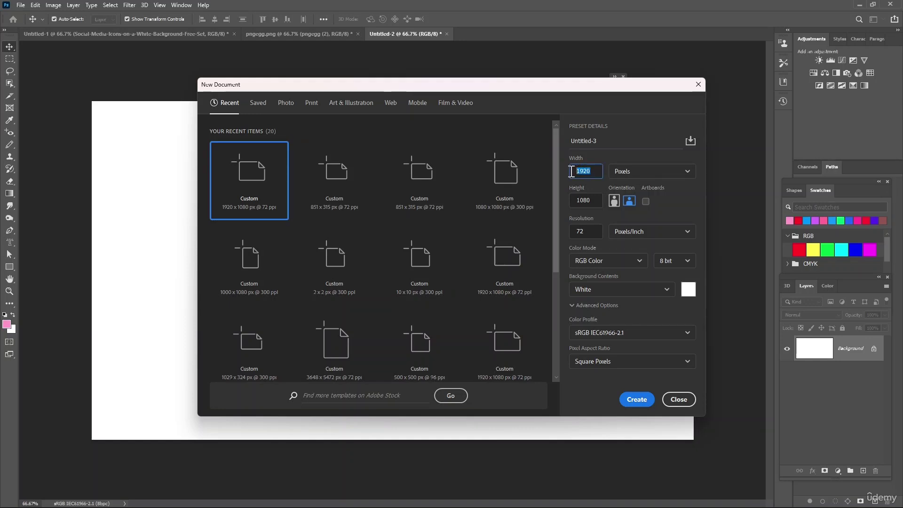
pyautogui.write('82')
pyautogui.click(576, 201)
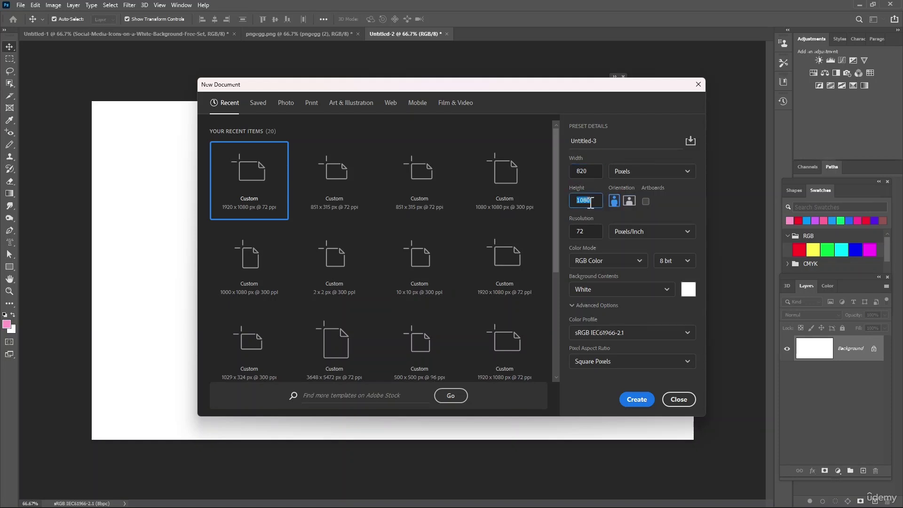
pyautogui.write('312')
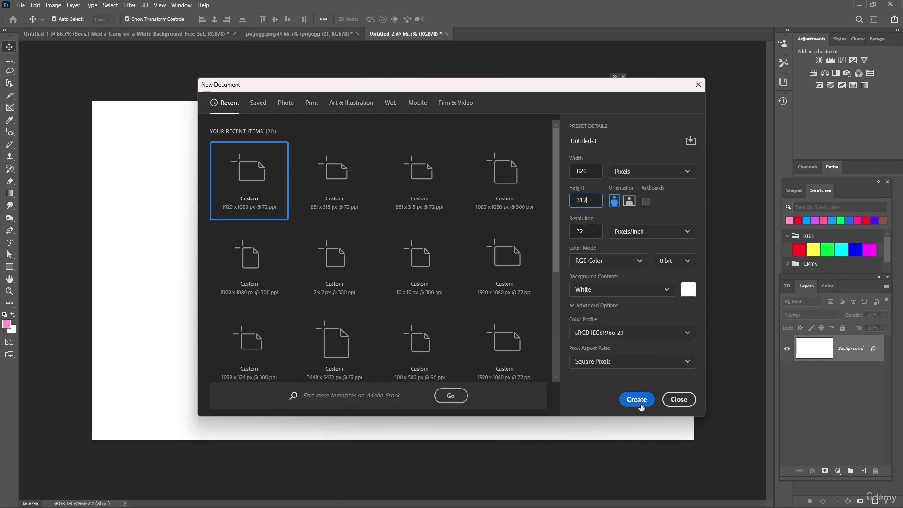
pyautogui.click(643, 400)
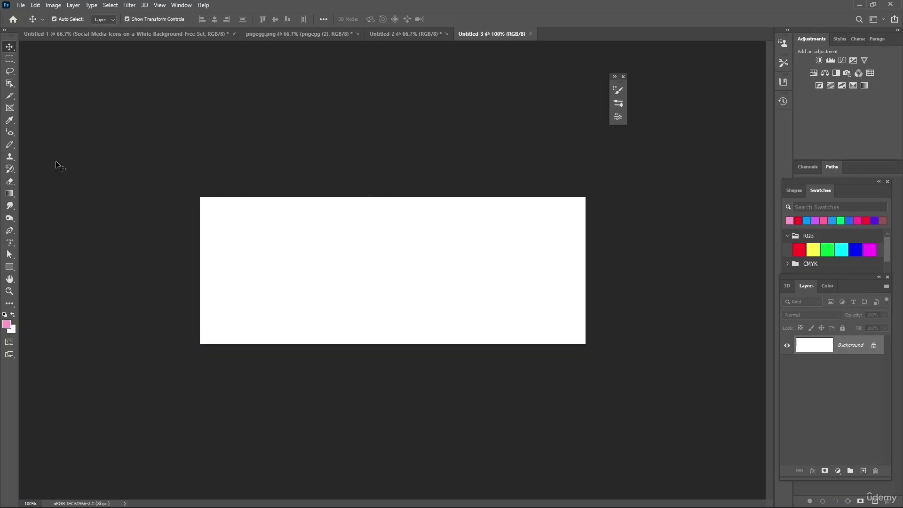
# Step: Draw a pink rectangle about 818 × 298 px with the Rectangle tool and move it over the white canvas
pyautogui.click(8, 267)
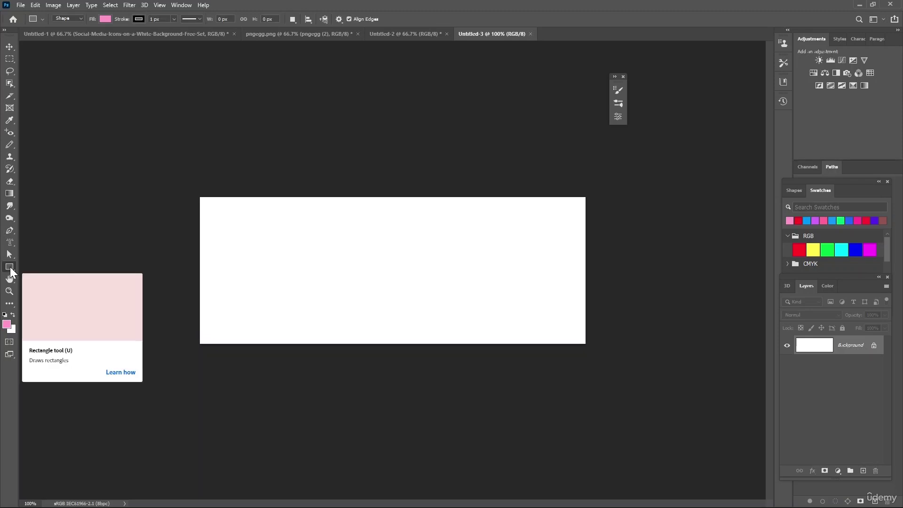
pyautogui.rightClick(9, 266)
pyautogui.click(53, 267)
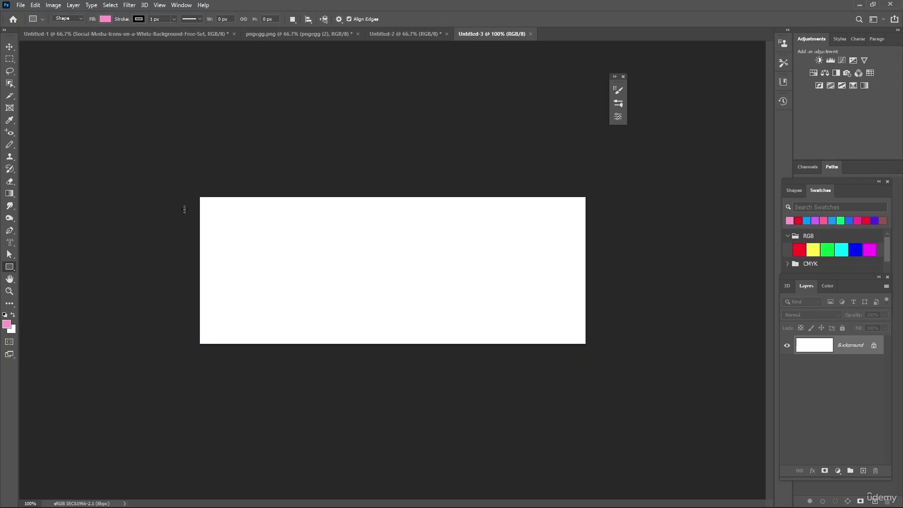
pyautogui.moveTo(200, 197); pyautogui.dragTo(392, 266)
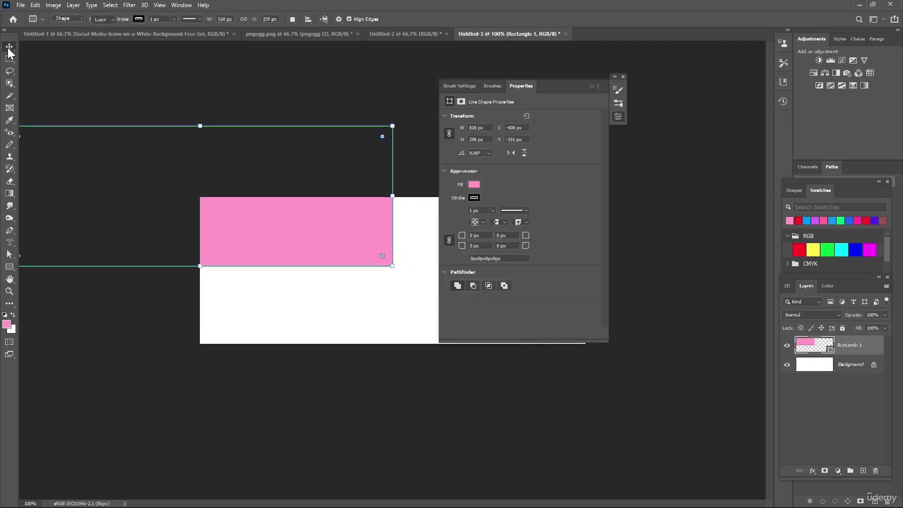
pyautogui.press('v')
pyautogui.moveTo(249, 241); pyautogui.dragTo(434, 319)
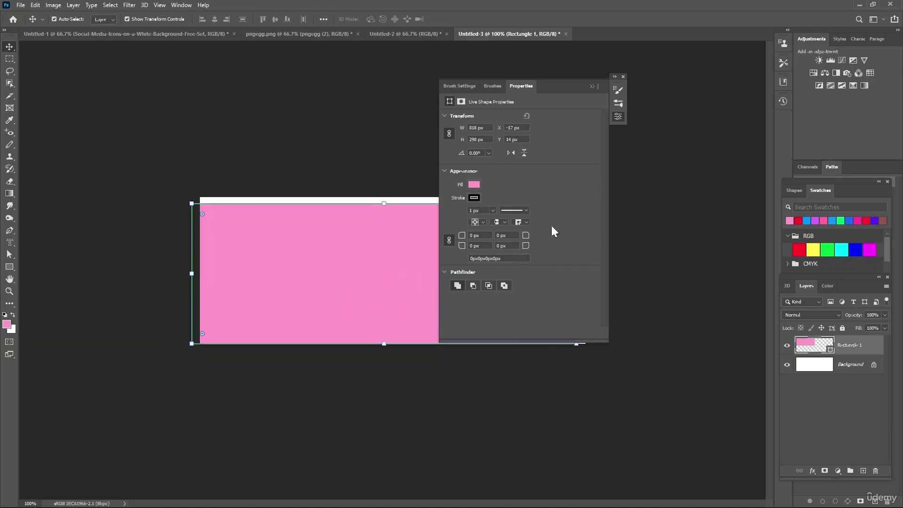
# Step: Align the pink rectangle with the canvas and scale it to about 855 × 311 px to cover the whole canvas
pyautogui.moveTo(566, 93); pyautogui.dragTo(703, 65)
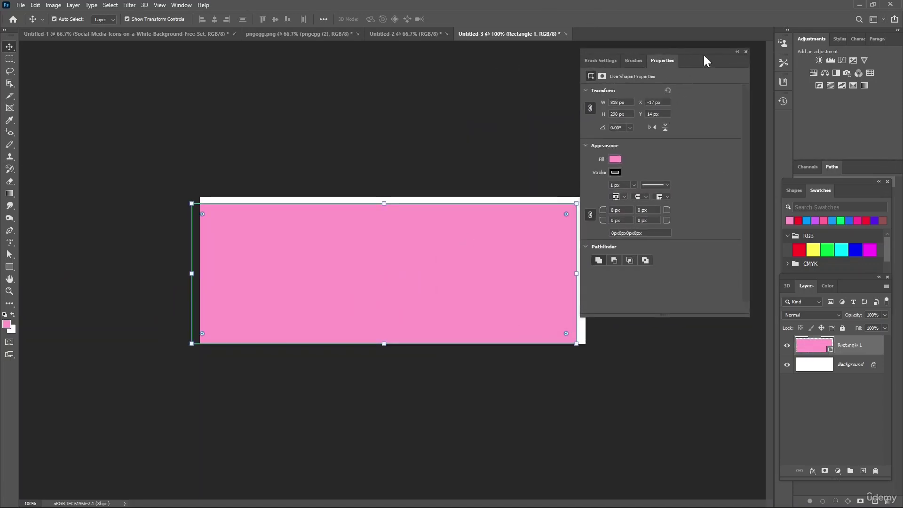
pyautogui.moveTo(704, 60); pyautogui.dragTo(728, 28)
pyautogui.moveTo(445, 225); pyautogui.dragTo(455, 222)
pyautogui.hotkey('ctrl', 't')
pyautogui.moveTo(393, 337); pyautogui.dragTo(393, 344)
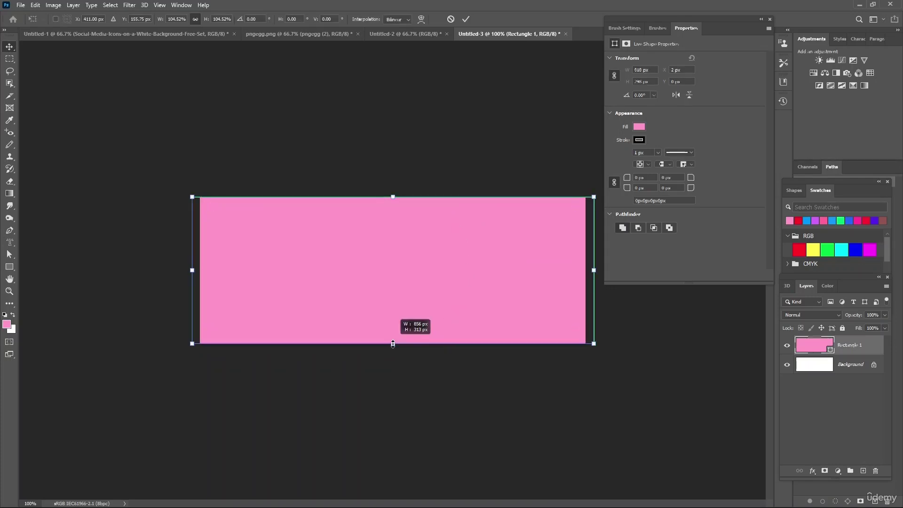
pyautogui.scroll(5, 405, 273)
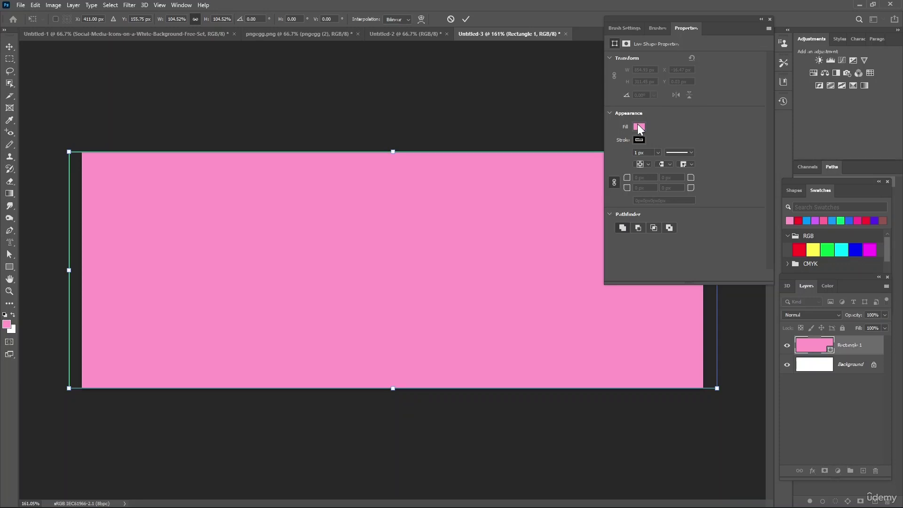
pyautogui.press('Return')
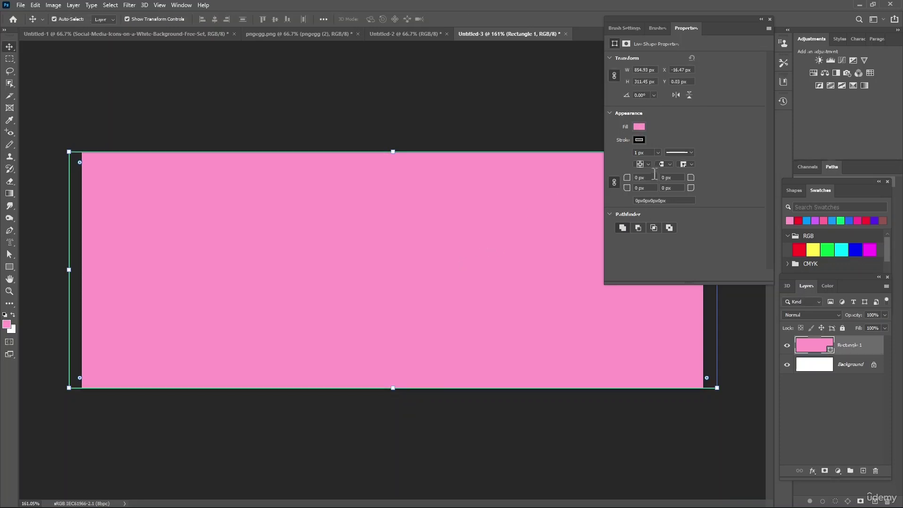
# Step: Try no fill and recent colours such as green and red on the rectangle, restore its pink fill and deselect it
pyautogui.click(639, 126)
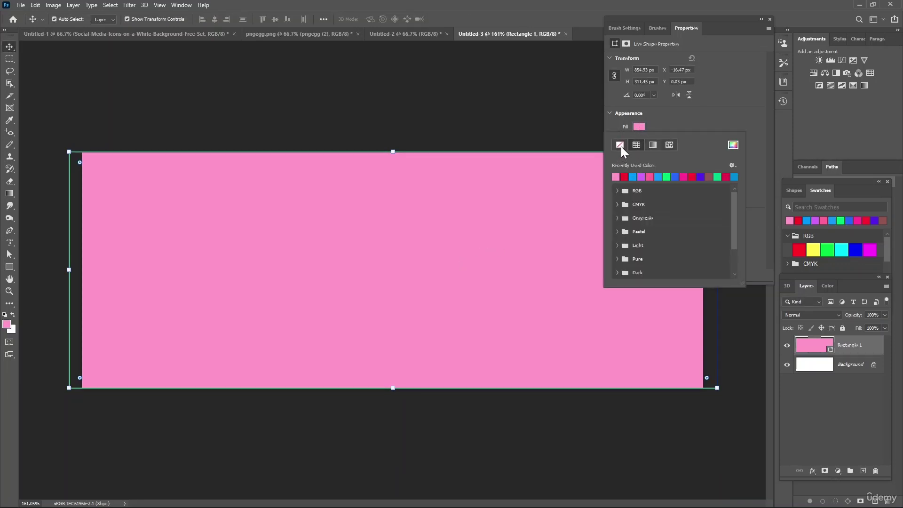
pyautogui.click(621, 146)
pyautogui.click(625, 175)
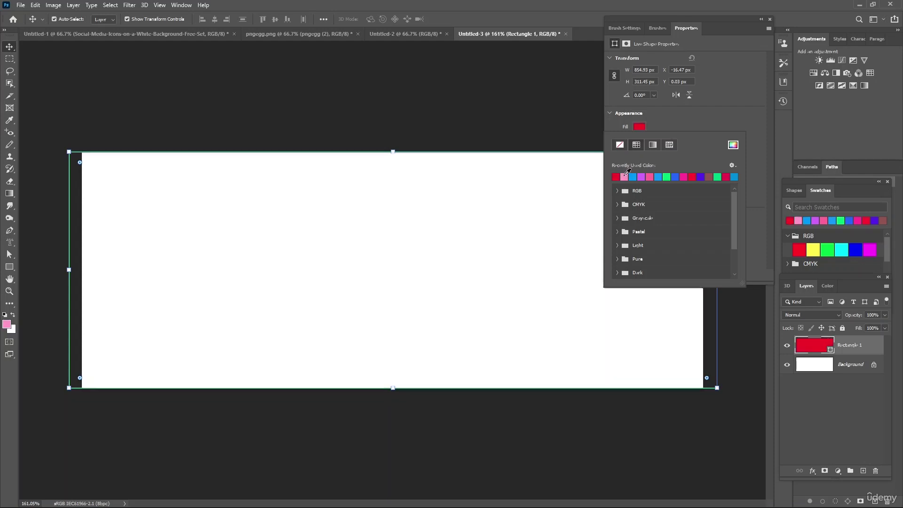
pyautogui.click(650, 177)
pyautogui.click(667, 176)
pyautogui.click(692, 177)
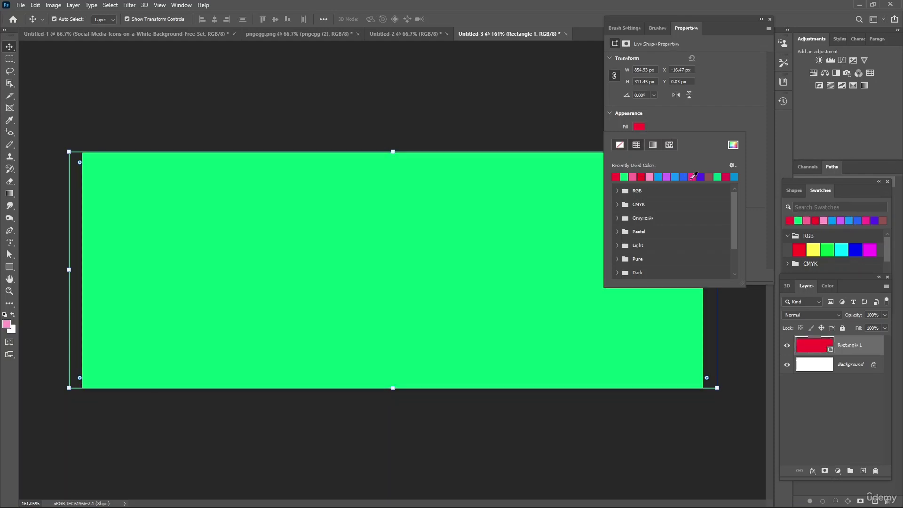
pyautogui.click(726, 177)
pyautogui.click(717, 177)
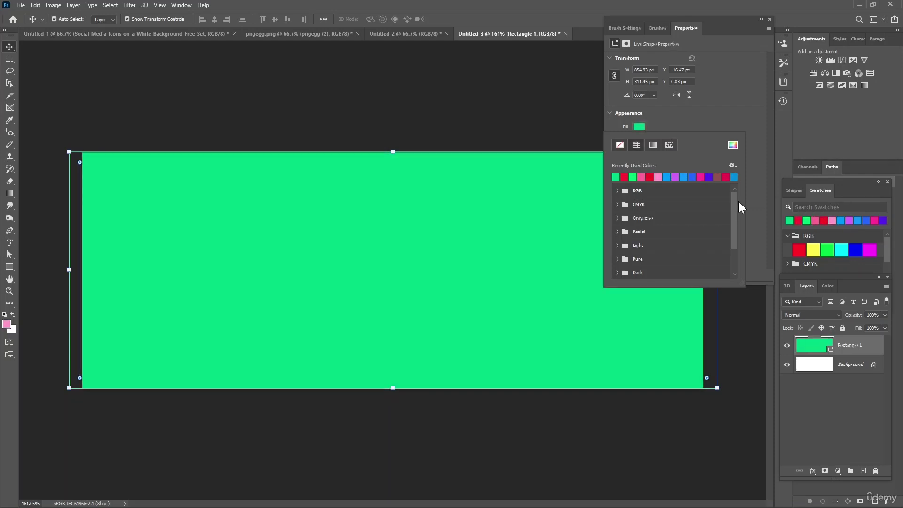
pyautogui.click(675, 177)
pyautogui.click(633, 176)
pyautogui.click(633, 177)
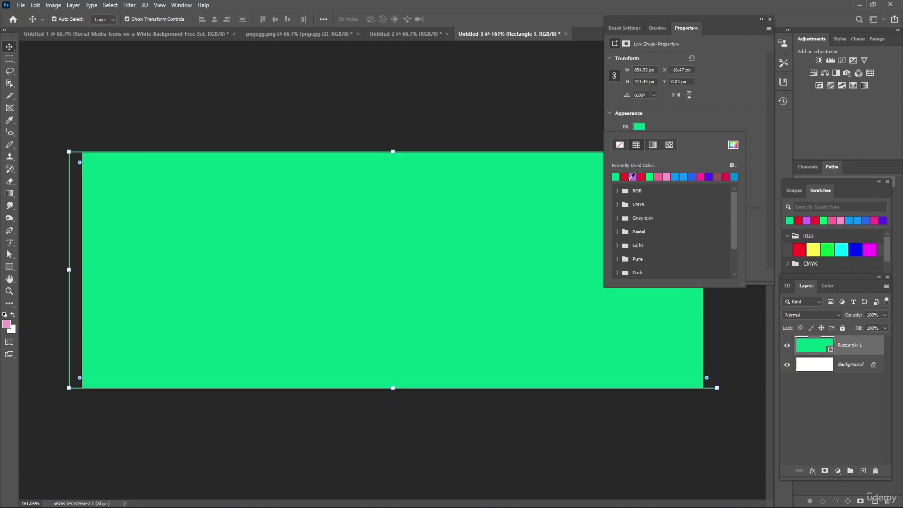
pyautogui.click(624, 176)
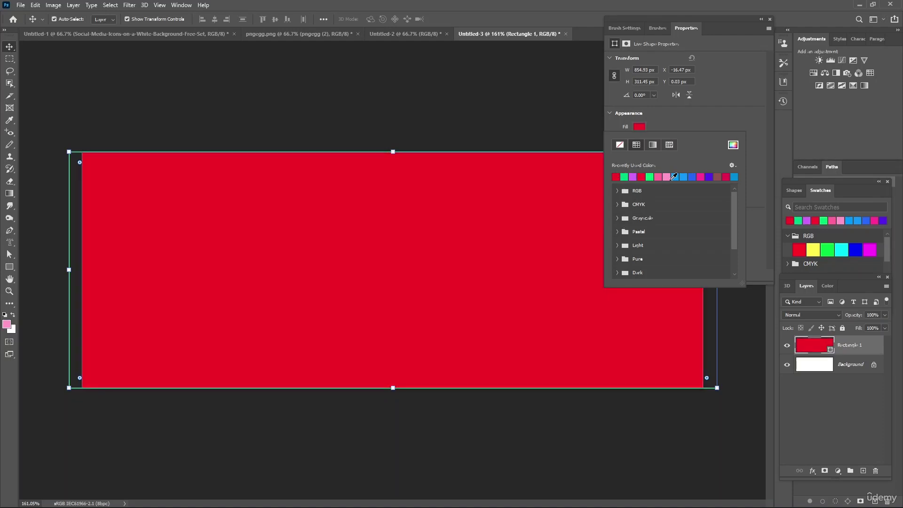
pyautogui.click(666, 176)
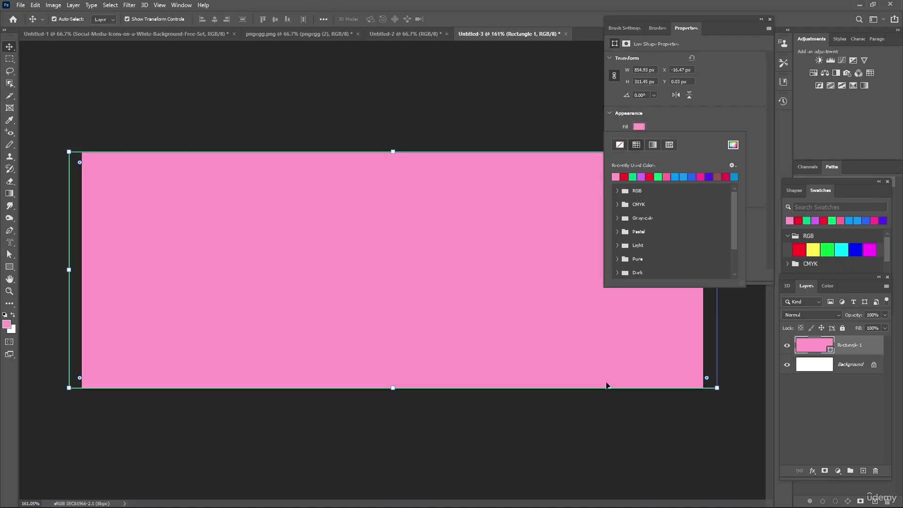
pyautogui.click(619, 409)
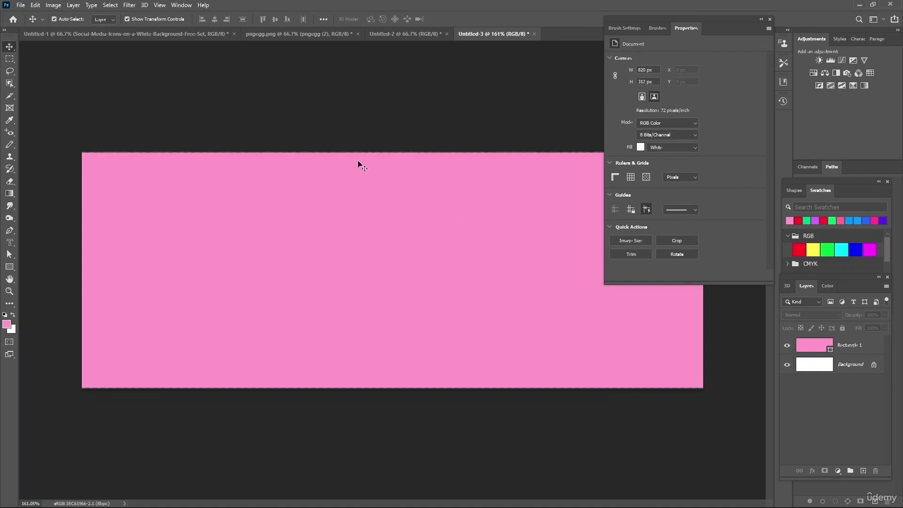
# Step: Add a horizontal text box about 397 × 72 px over the pink rectangle and enter FACE
pyautogui.hotkey('ctrl', 'a')
pyautogui.click(10, 244)
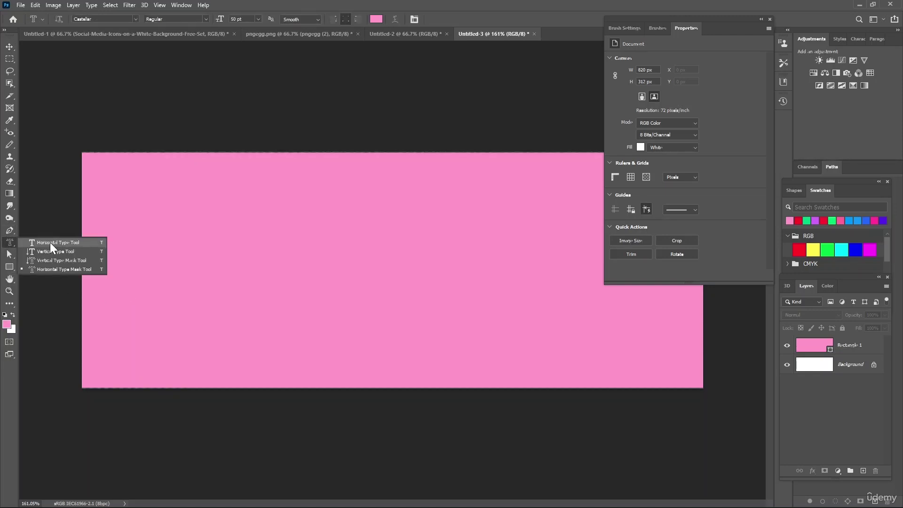
pyautogui.click(52, 247)
pyautogui.moveTo(133, 240); pyautogui.dragTo(432, 292)
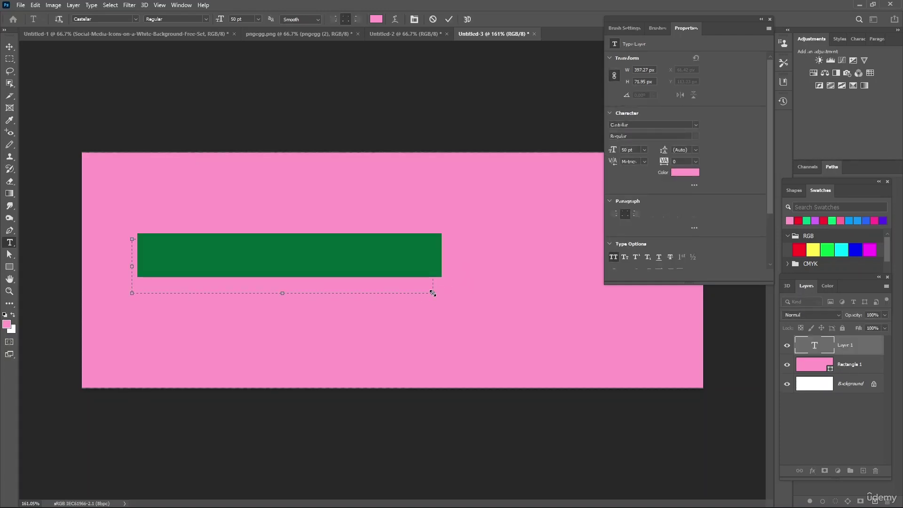
pyautogui.write('TEXT')
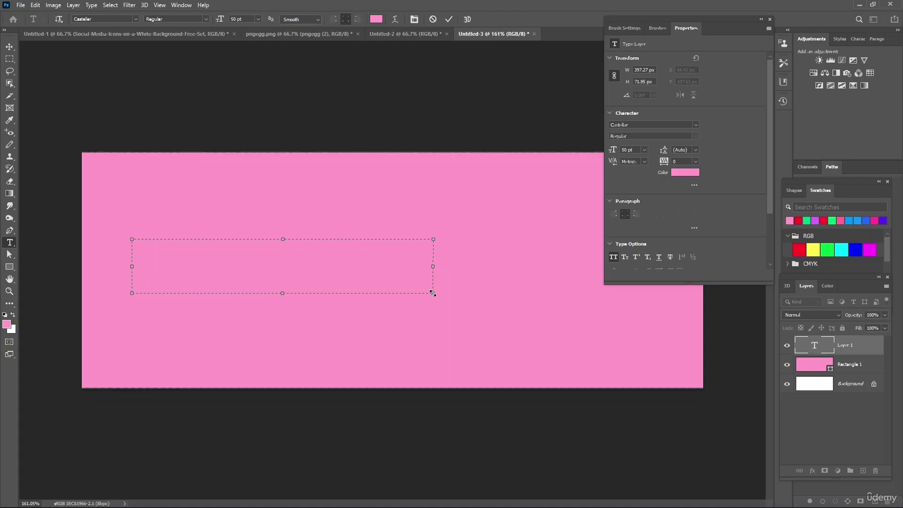
# Step: Select the FACE text and try yellow, green, dark purple and cyan web colours on it
pyautogui.moveTo(357, 249); pyautogui.dragTo(141, 249)
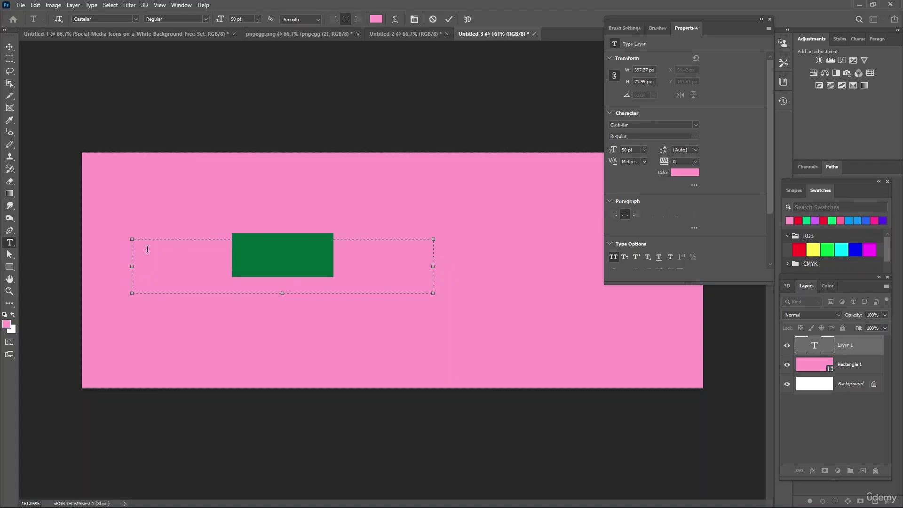
pyautogui.click(377, 19)
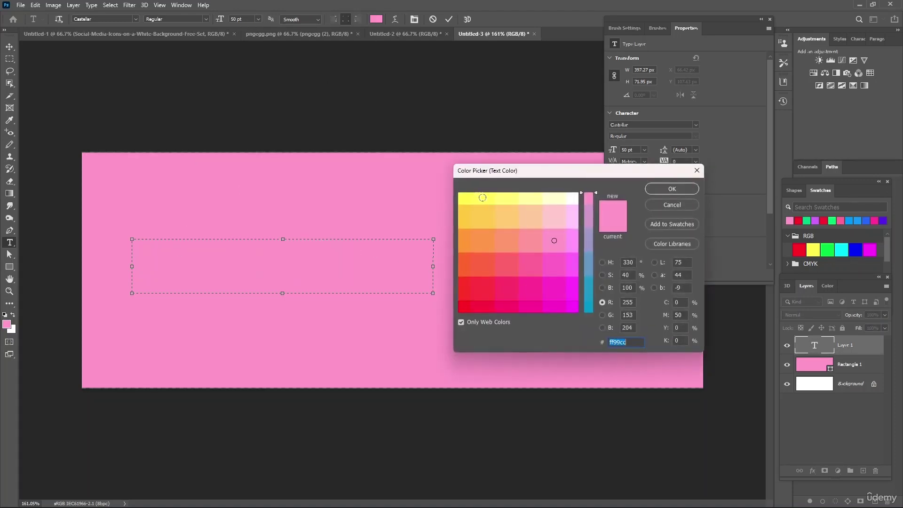
pyautogui.click(493, 210)
pyautogui.click(489, 197)
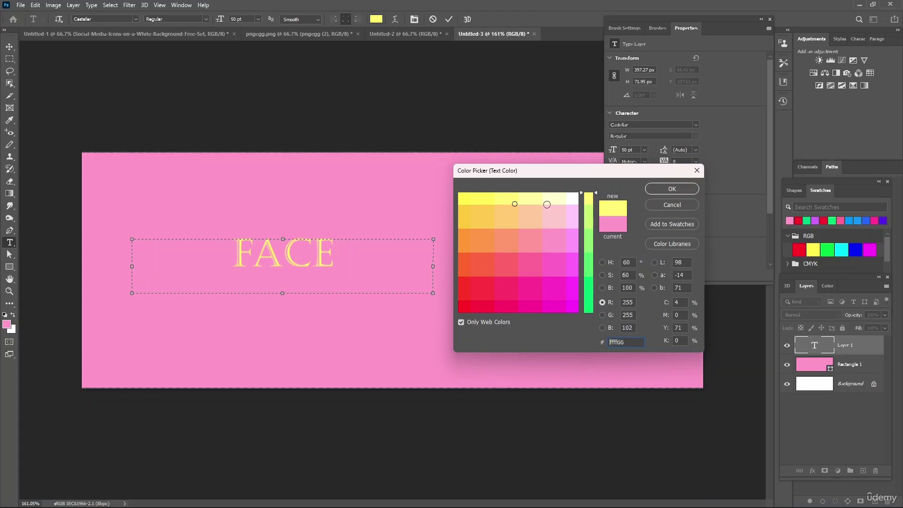
pyautogui.click(540, 199)
pyautogui.click(591, 287)
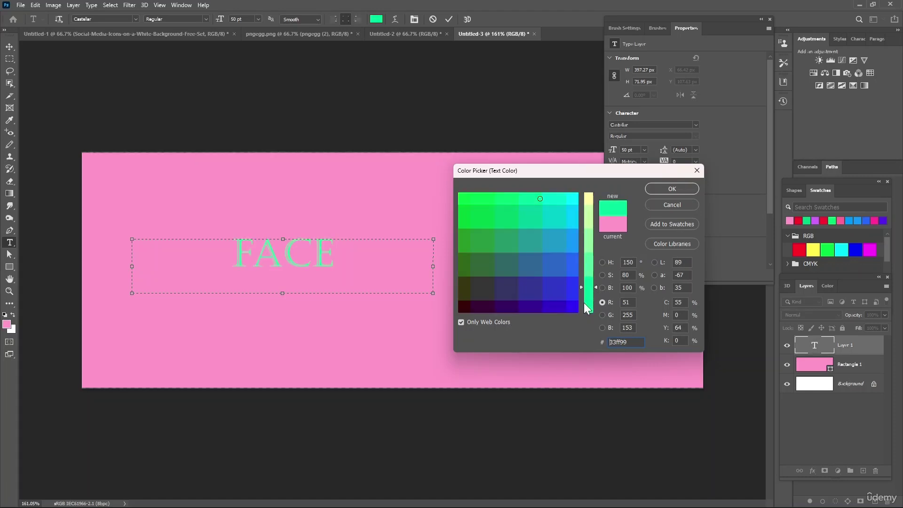
pyautogui.click(482, 238)
pyautogui.click(486, 305)
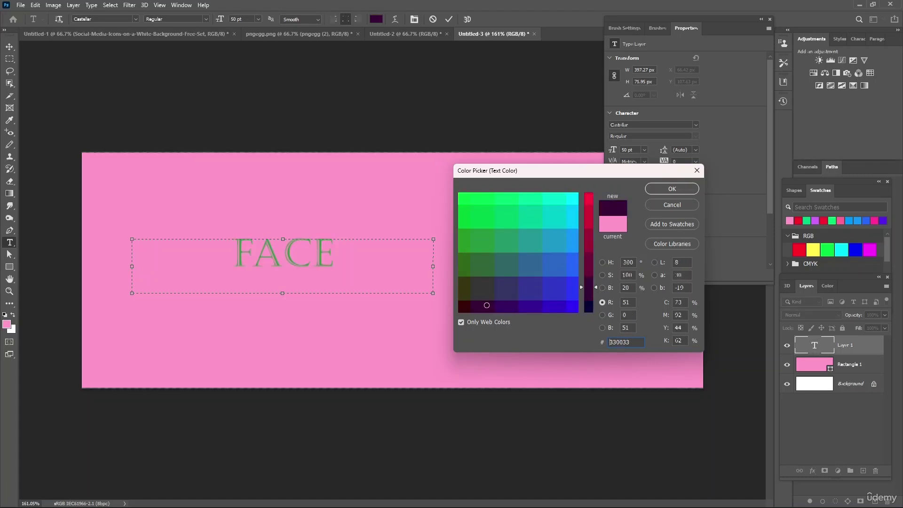
pyautogui.click(575, 199)
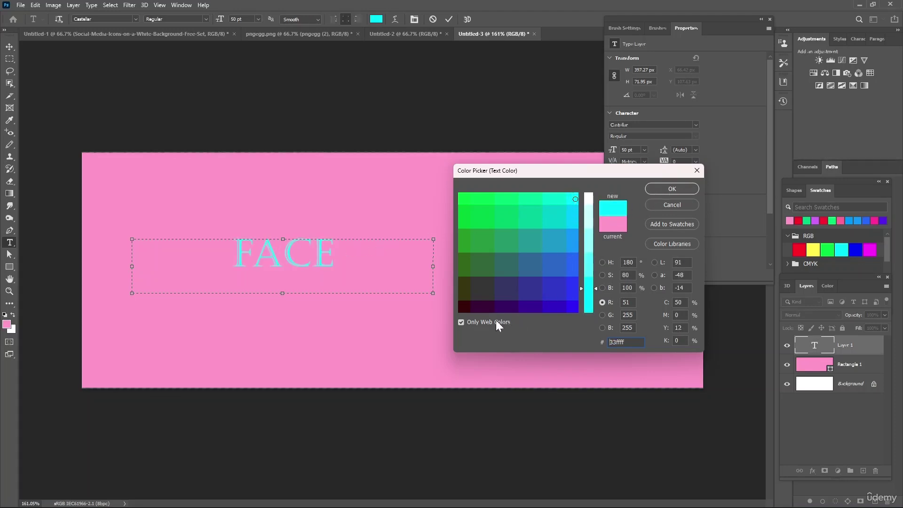
# Step: Turn off the restriction to web colours and set the FACE text's colour to magenta, about #ff28ef
pyautogui.click(462, 322)
pyautogui.click(525, 224)
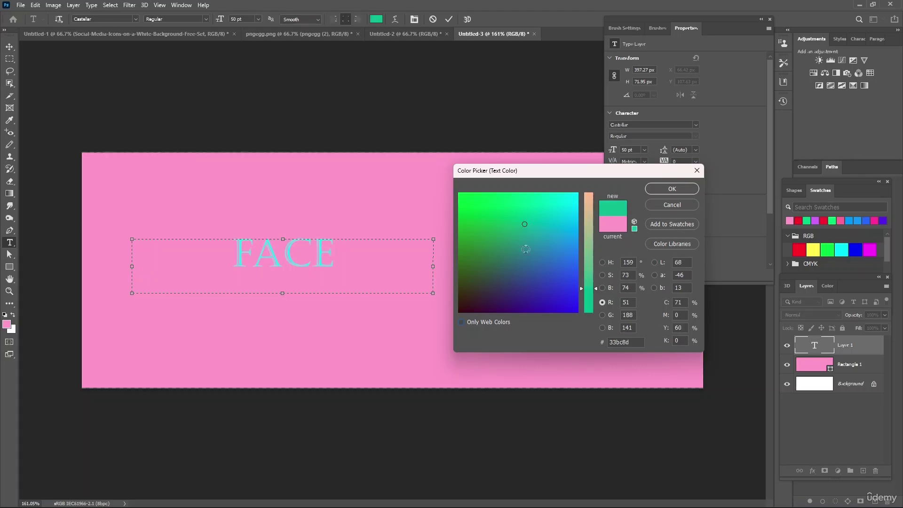
pyautogui.moveTo(582, 289)
pyautogui.mouseDown()
pyautogui.moveTo(584, 317)
pyautogui.moveTo(578, 179)
pyautogui.mouseUp()
pyautogui.moveTo(555, 226)
pyautogui.mouseDown()
pyautogui.moveTo(485, 288)
pyautogui.moveTo(473, 310)
pyautogui.moveTo(470, 228)
pyautogui.moveTo(487, 201)
pyautogui.moveTo(558, 223)
pyautogui.moveTo(571, 294)
pyautogui.mouseUp()
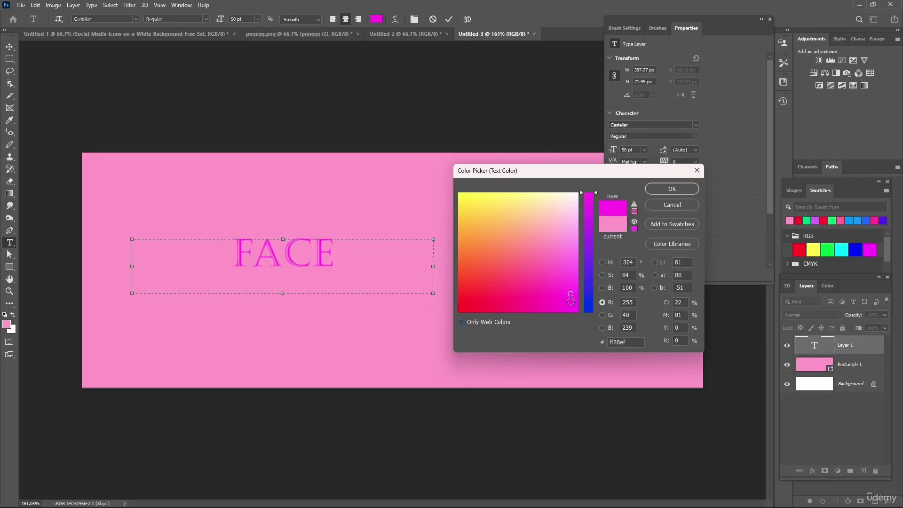
pyautogui.click(666, 189)
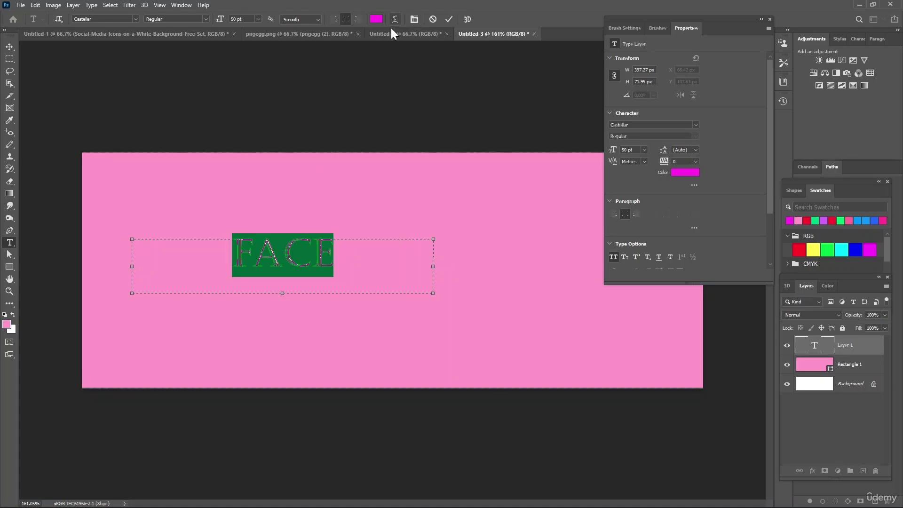
# Step: Change the FACE text's font to Bernard MT Condensed and extend the wording to FACEBOOK COVER
pyautogui.click(136, 19)
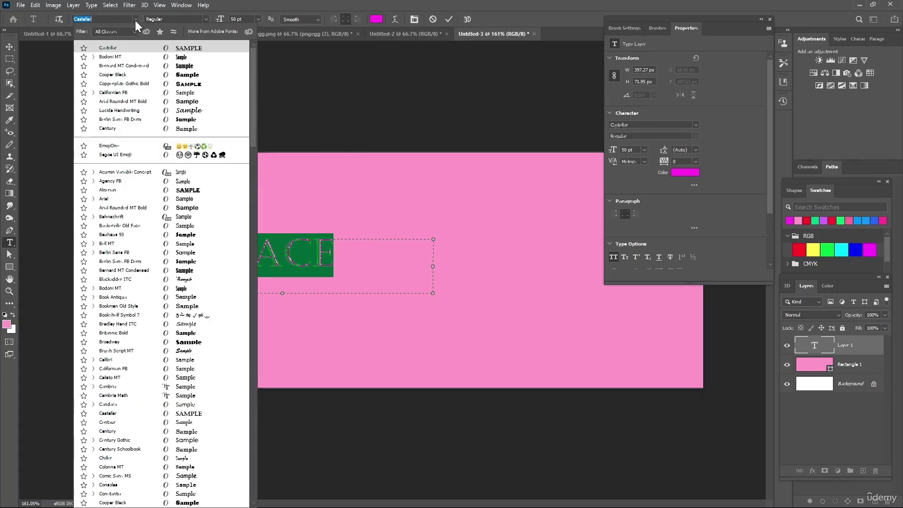
pyautogui.click(208, 274)
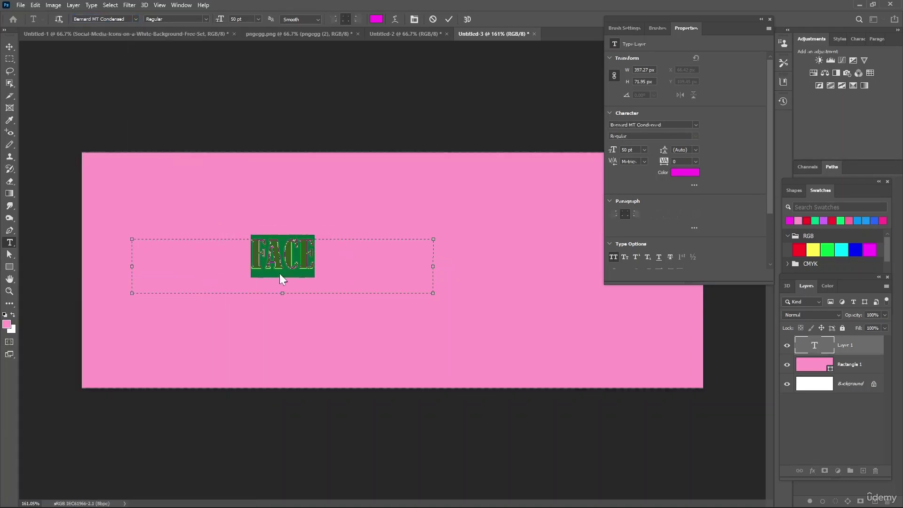
pyautogui.click(318, 263)
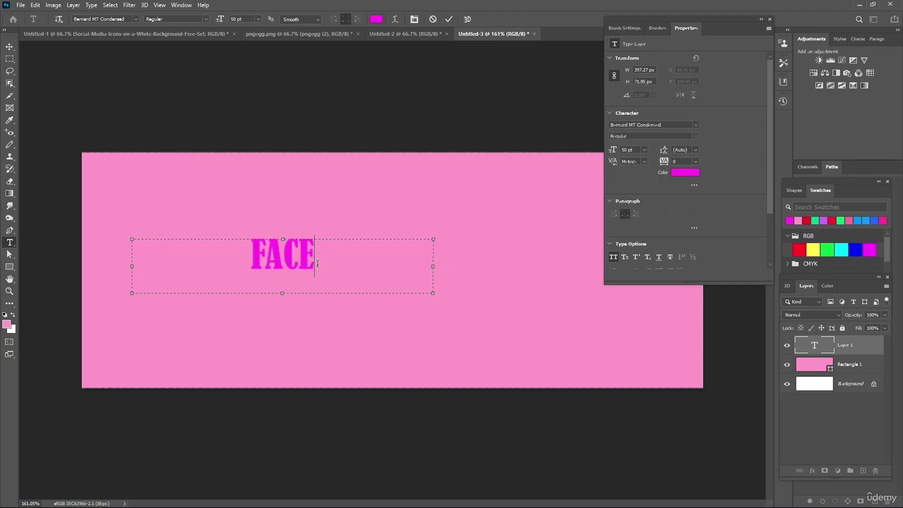
pyautogui.write('BOOK COVER')
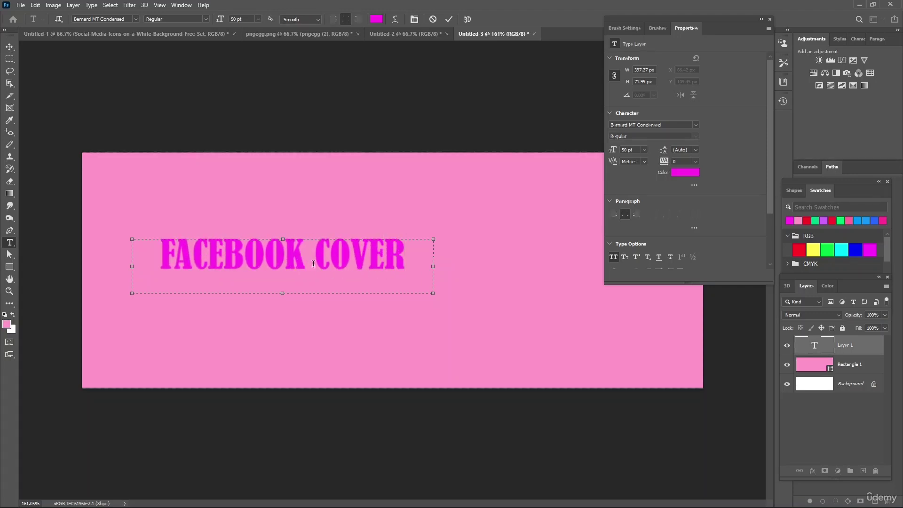
pyautogui.click(508, 320)
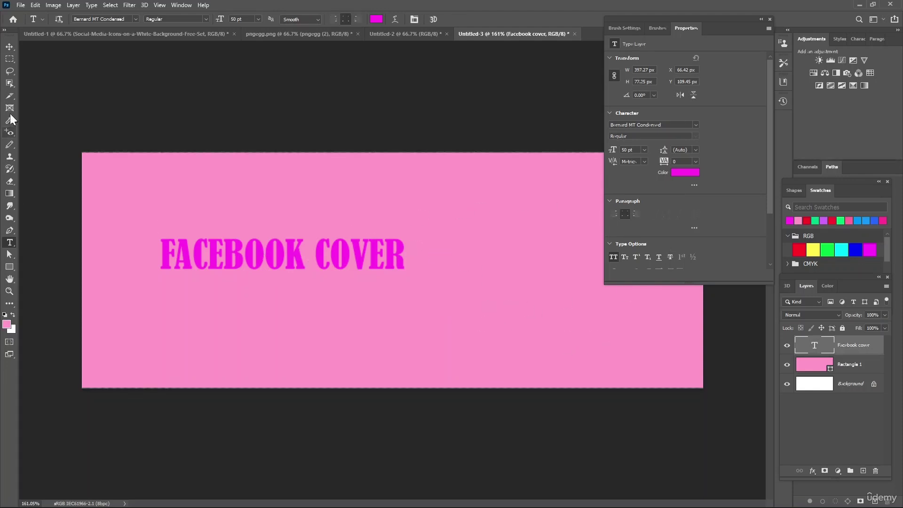
# Step: Copy the black brush stroke layer from the pngegg.png document into the Untitled-3 cover document
pyautogui.click(9, 46)
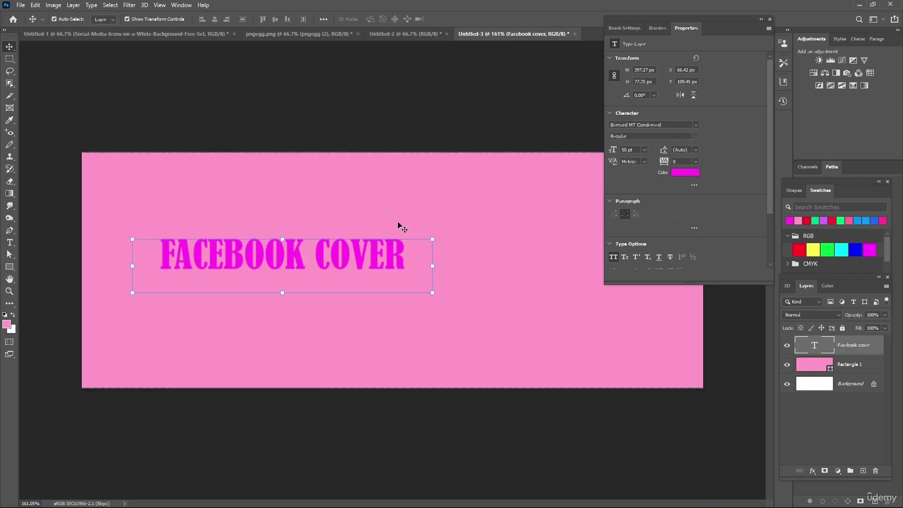
pyautogui.click(394, 34)
pyautogui.click(329, 36)
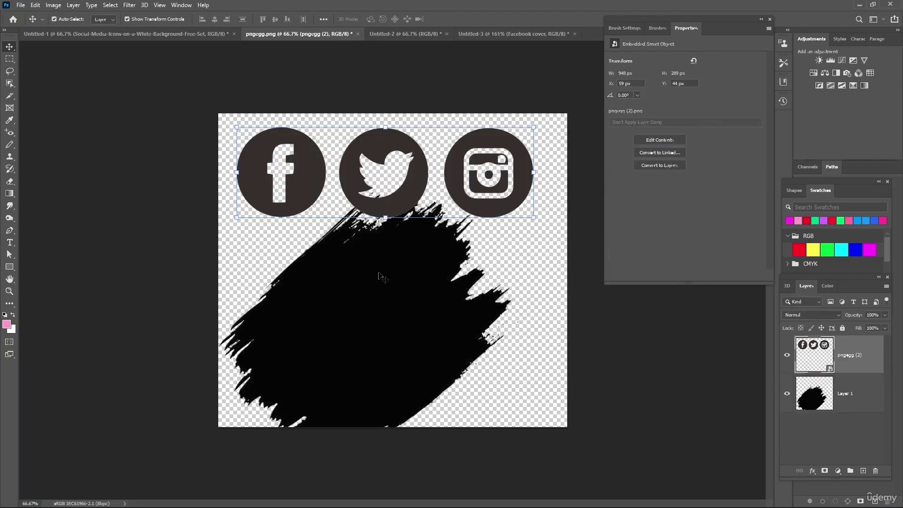
pyautogui.moveTo(382, 314); pyautogui.dragTo(495, 1)
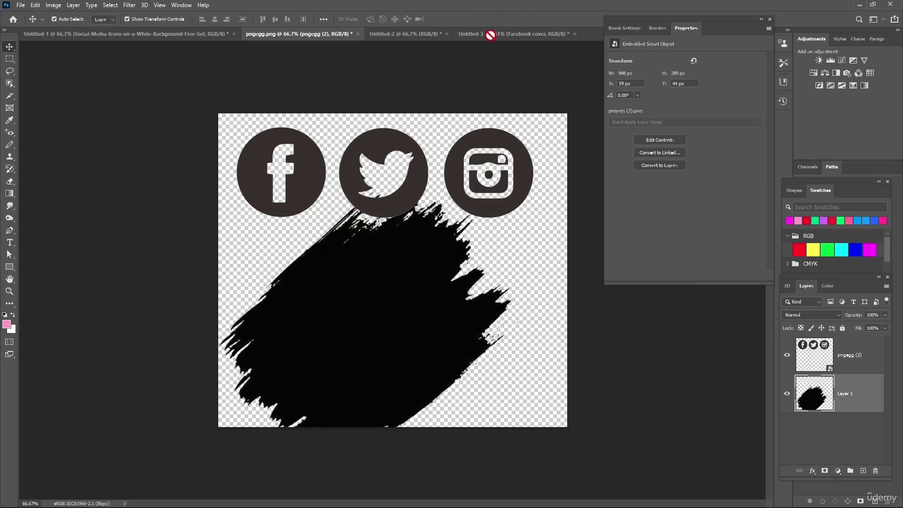
pyautogui.moveTo(490, 35); pyautogui.dragTo(502, 269)
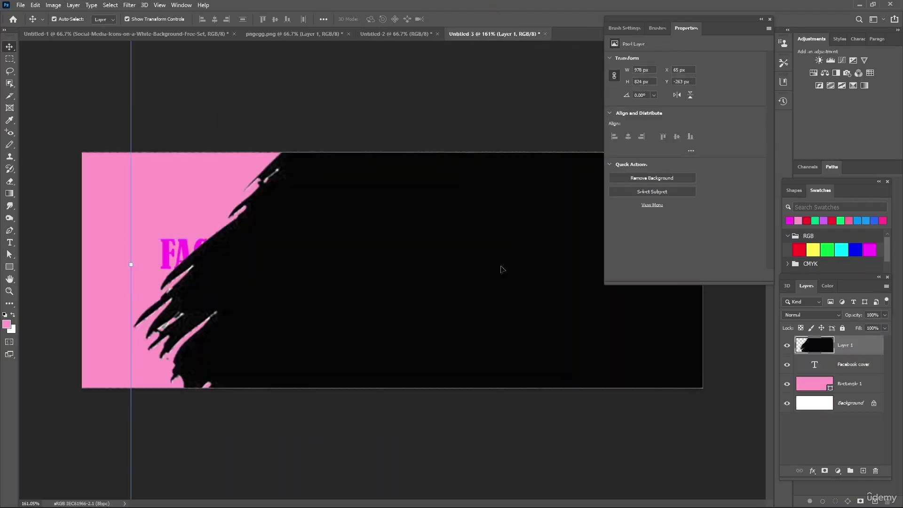
# Step: Shrink the brush stroke to about 34% width and 18% height and position it beside the FACEBOOK COVER text
pyautogui.hotkey('ctrl', '0')
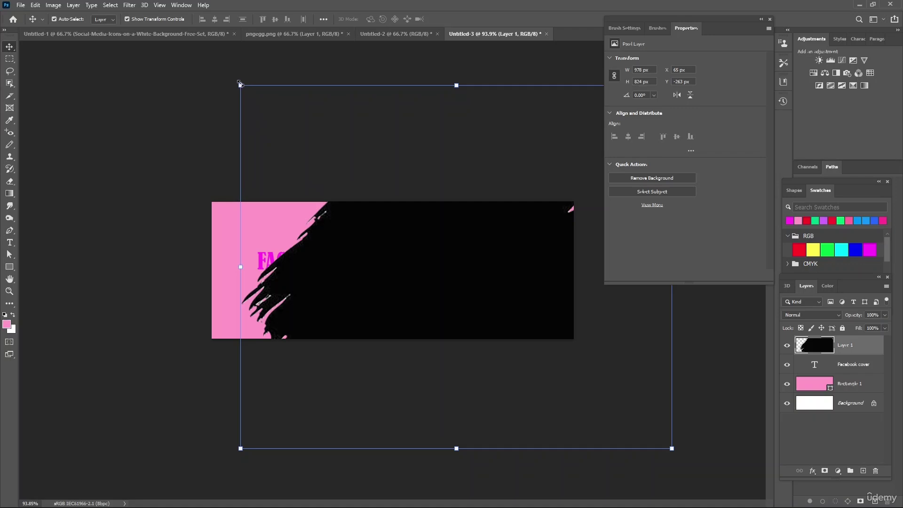
pyautogui.moveTo(240, 85); pyautogui.dragTo(531, 383)
pyautogui.moveTo(637, 430); pyautogui.dragTo(536, 280)
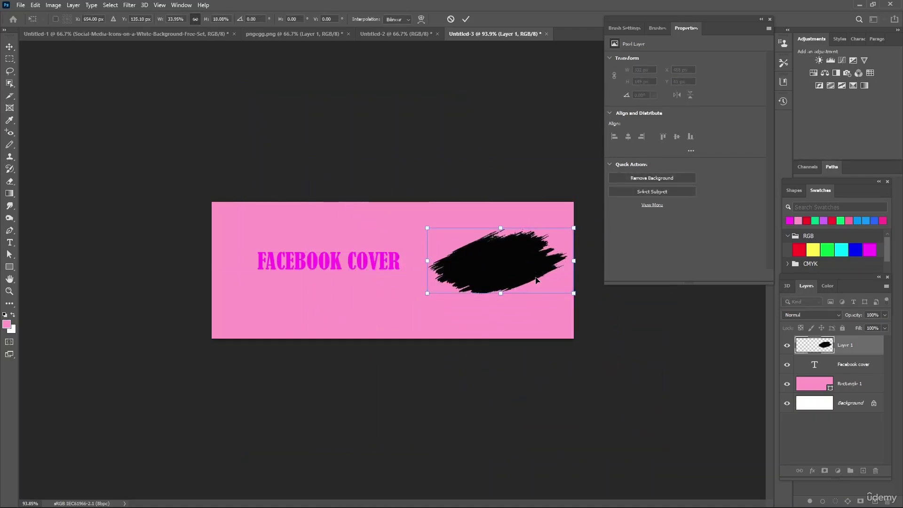
pyautogui.hotkey('ctrl', '+')
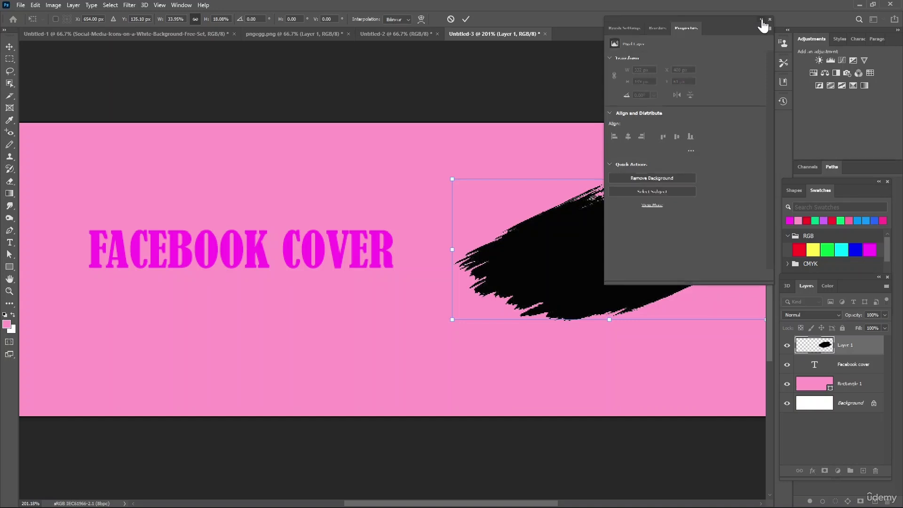
pyautogui.click(762, 20)
pyautogui.moveTo(562, 249); pyautogui.dragTo(520, 256)
pyautogui.hotkey('ctrl', '-')
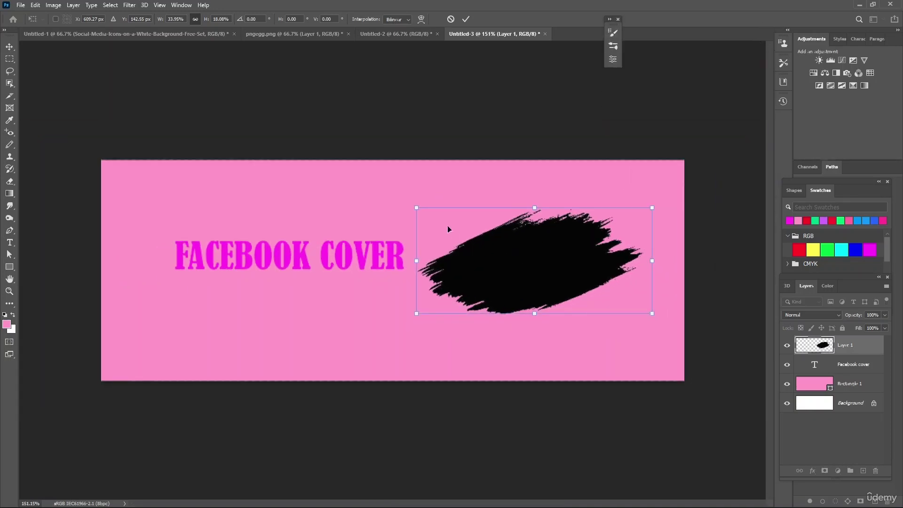
# Step: Enlarge the brush stroke to about 48% width and 25.6% height, rotate it about 0.11° and shift it down over the banner's right half
pyautogui.moveTo(414, 206); pyautogui.dragTo(397, 200)
pyautogui.moveTo(518, 292); pyautogui.dragTo(553, 290)
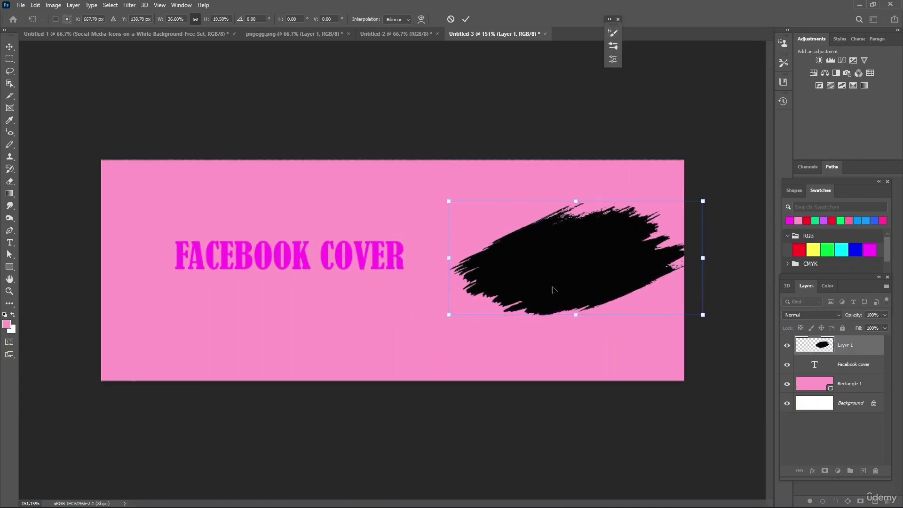
pyautogui.moveTo(575, 198); pyautogui.dragTo(576, 165)
pyautogui.moveTo(578, 256); pyautogui.dragTo(542, 301)
pyautogui.moveTo(582, 377); pyautogui.dragTo(584, 378)
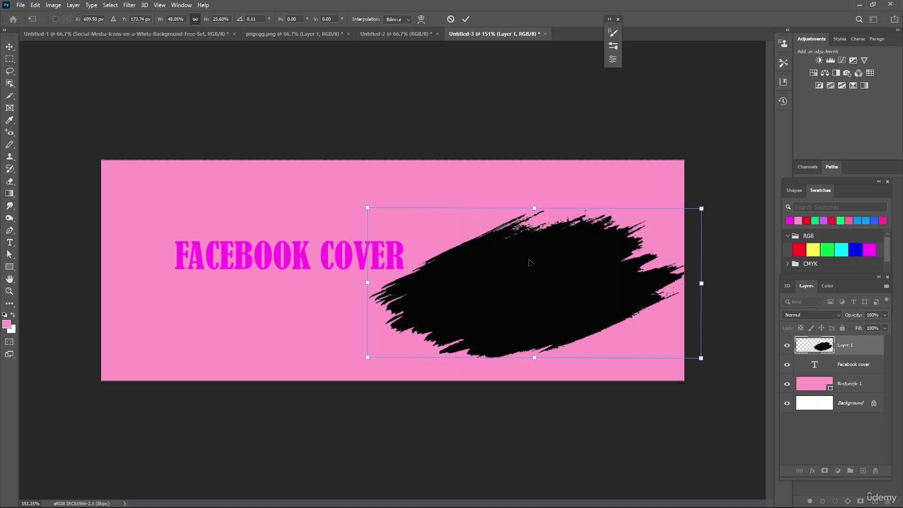
pyautogui.click(21, 5)
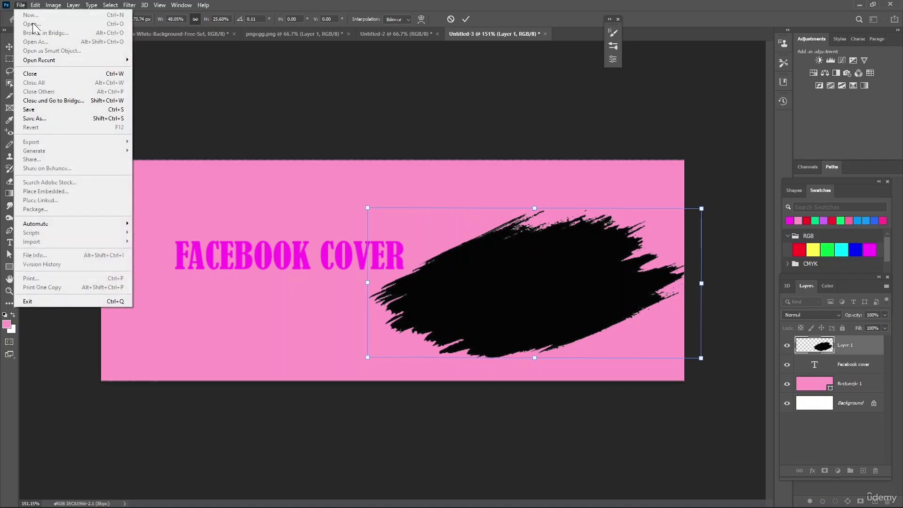
pyautogui.click(340, 176)
pyautogui.click(9, 47)
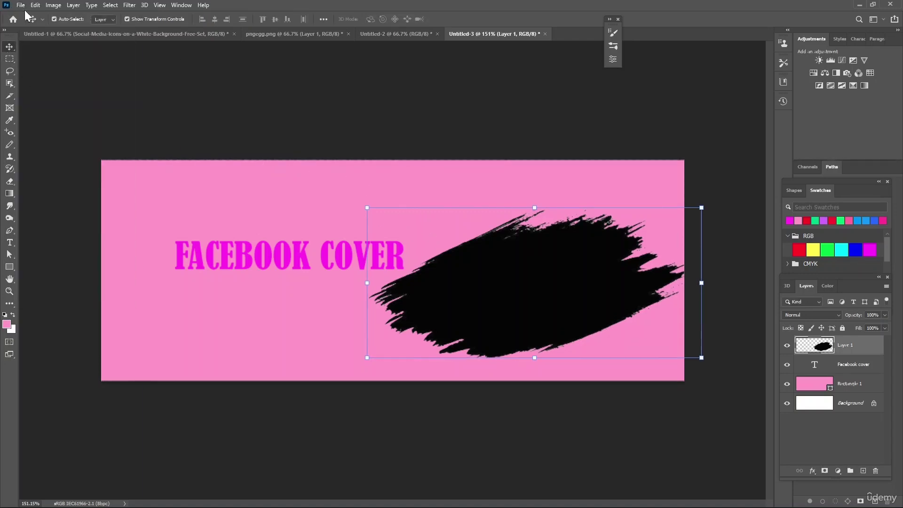
# Step: Place the JPG photo of the woman in the red dress by the stone wall from Downloads as an embedded image
pyautogui.click(21, 5)
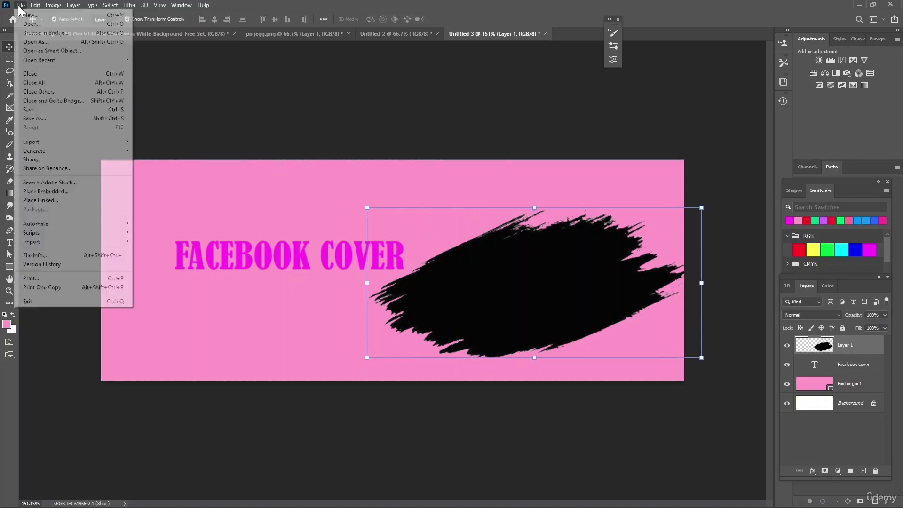
pyautogui.click(58, 192)
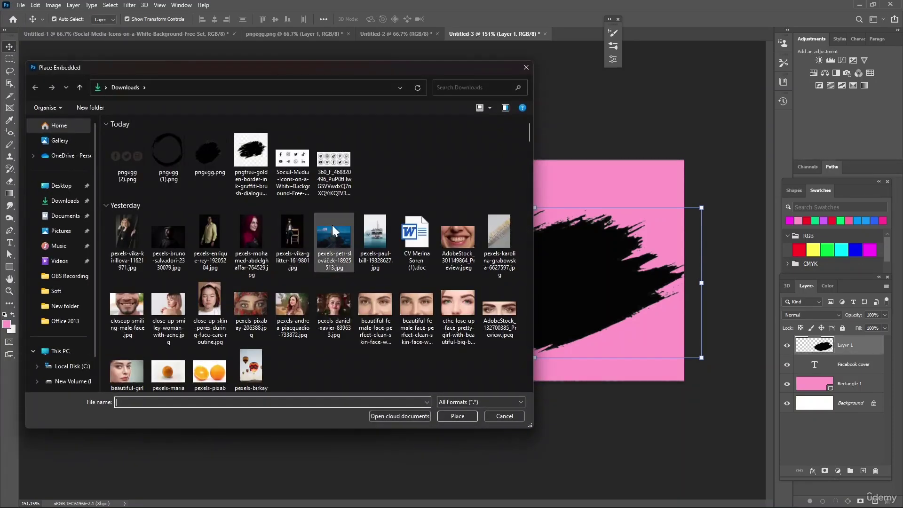
pyautogui.scroll(-5, 332, 224)
pyautogui.scroll(-3, 334, 219)
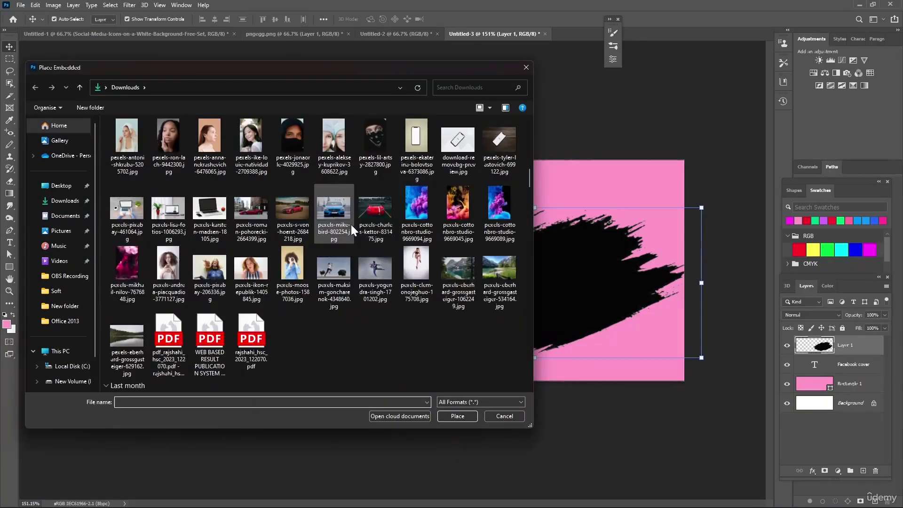
pyautogui.scroll(8, 351, 225)
pyautogui.scroll(-5, 352, 226)
pyautogui.scroll(1, 351, 230)
pyautogui.scroll(5, 351, 231)
pyautogui.scroll(-10, 351, 230)
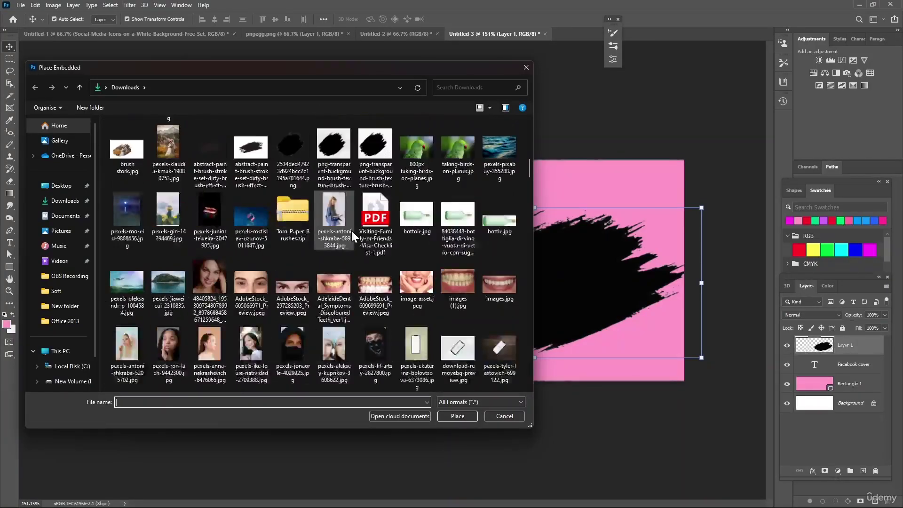
pyautogui.scroll(-3, 352, 230)
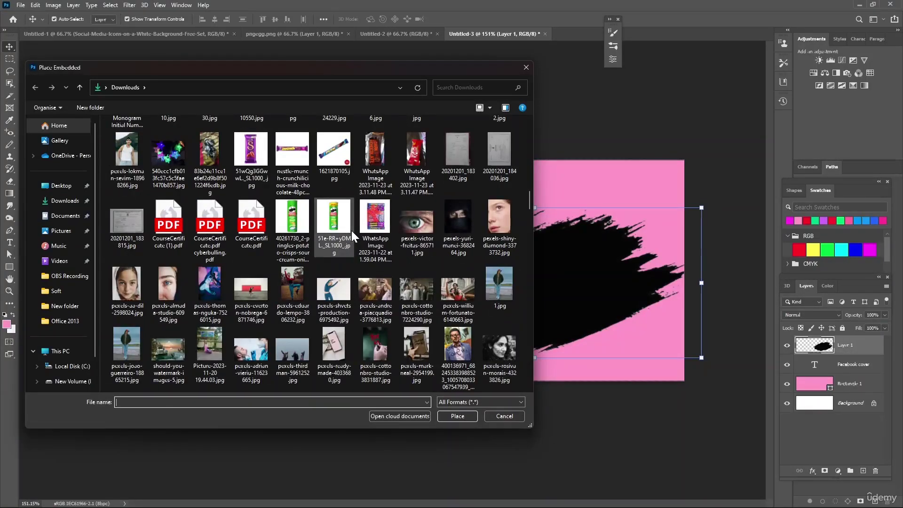
pyautogui.scroll(-6, 351, 231)
pyautogui.scroll(-3, 351, 231)
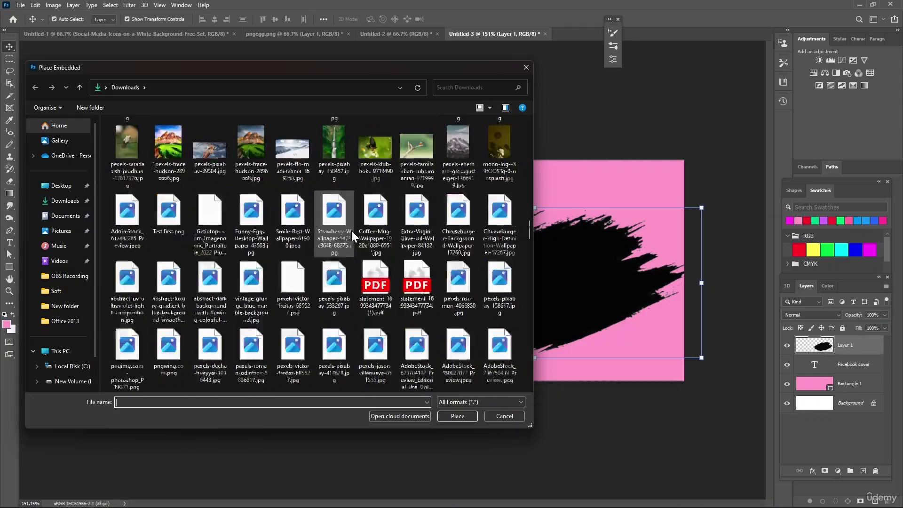
pyautogui.scroll(-5, 352, 231)
pyautogui.scroll(-5, 351, 230)
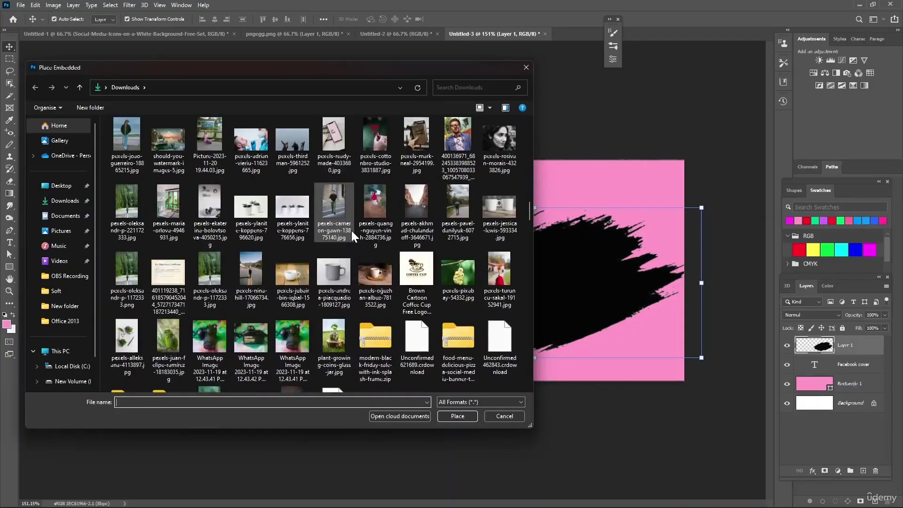
pyautogui.scroll(-5, 351, 231)
pyautogui.scroll(-3, 351, 231)
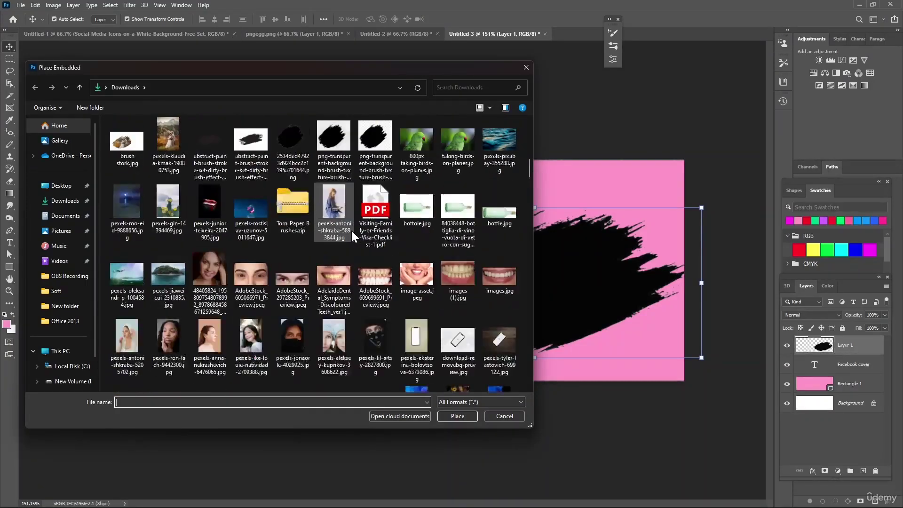
pyautogui.scroll(-5, 351, 231)
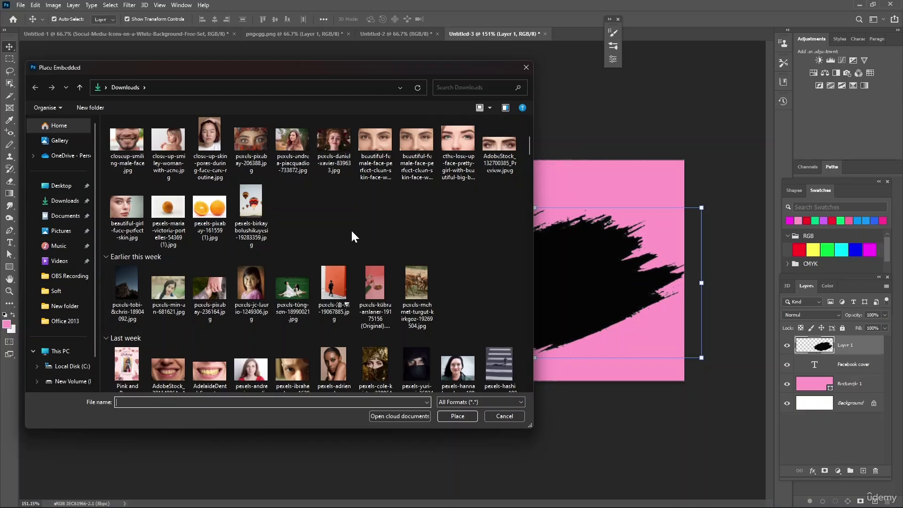
pyautogui.scroll(-5, 351, 229)
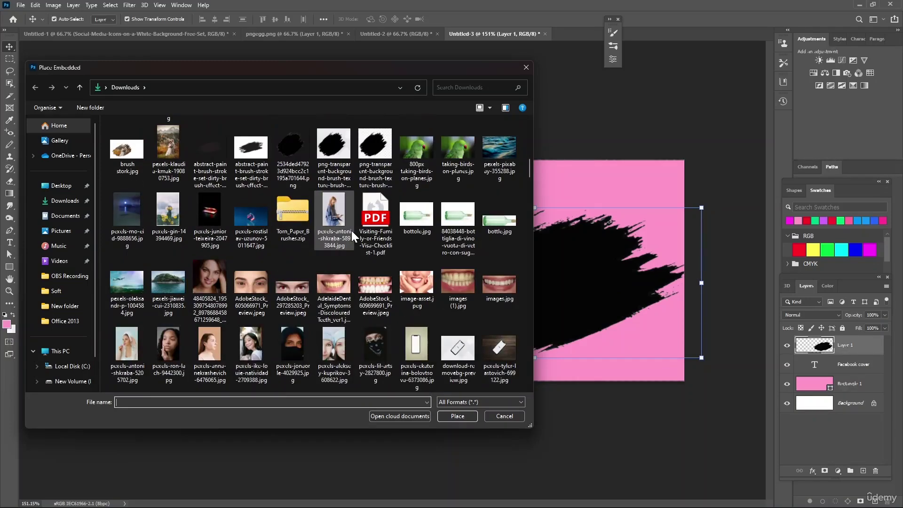
pyautogui.scroll(-5, 352, 231)
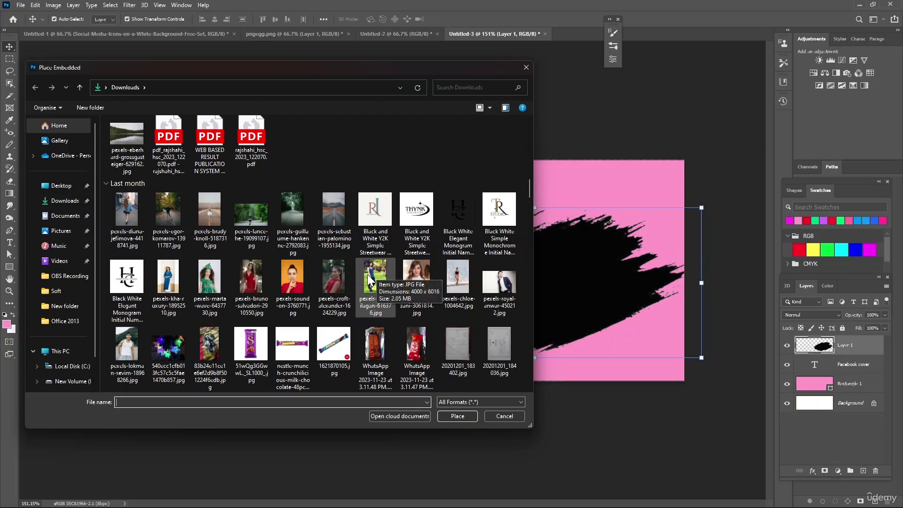
pyautogui.click(258, 277)
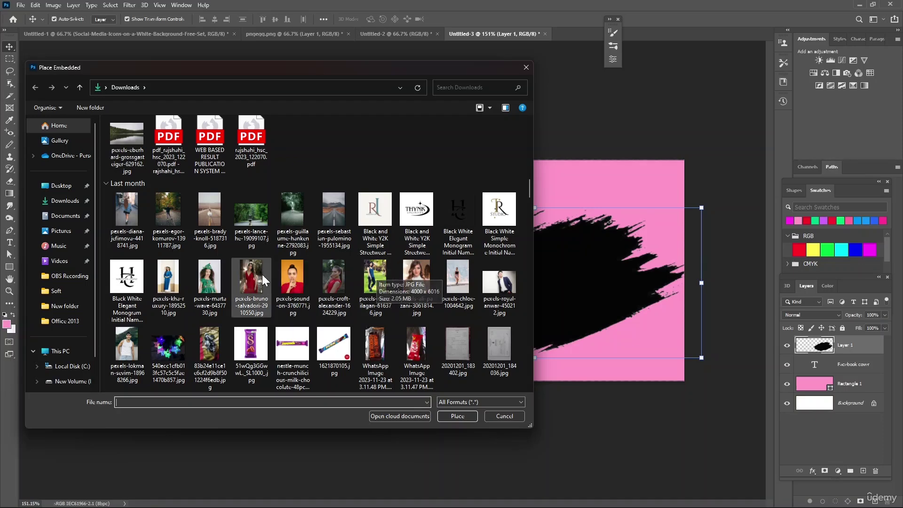
pyautogui.click(450, 416)
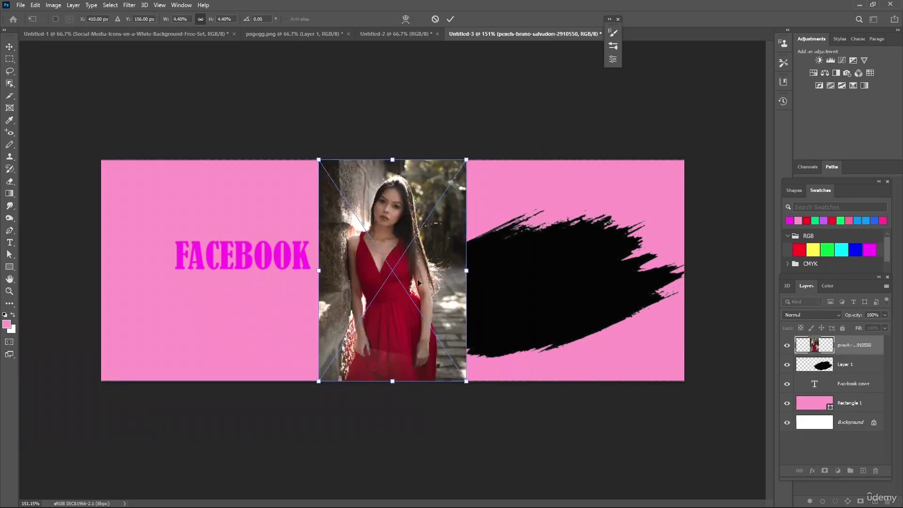
# Step: Move the placed photo over the brush stroke and enlarge it to about 9.8% width and 7.2% height, covering nearly all of the stroke
pyautogui.moveTo(418, 283)
pyautogui.mouseDown()
pyautogui.moveTo(478, 266)
pyautogui.moveTo(604, 283)
pyautogui.mouseUp()
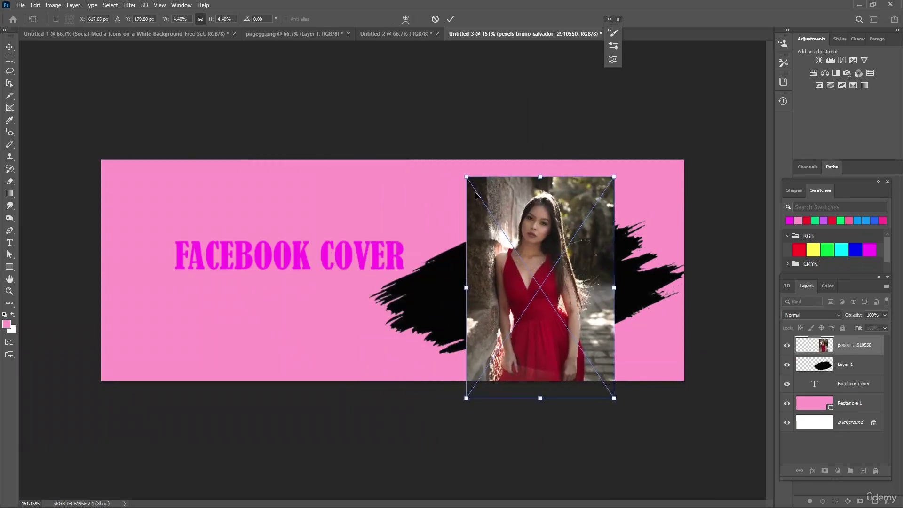
pyautogui.moveTo(465, 174); pyautogui.dragTo(404, 167)
pyautogui.moveTo(522, 269); pyautogui.dragTo(539, 310)
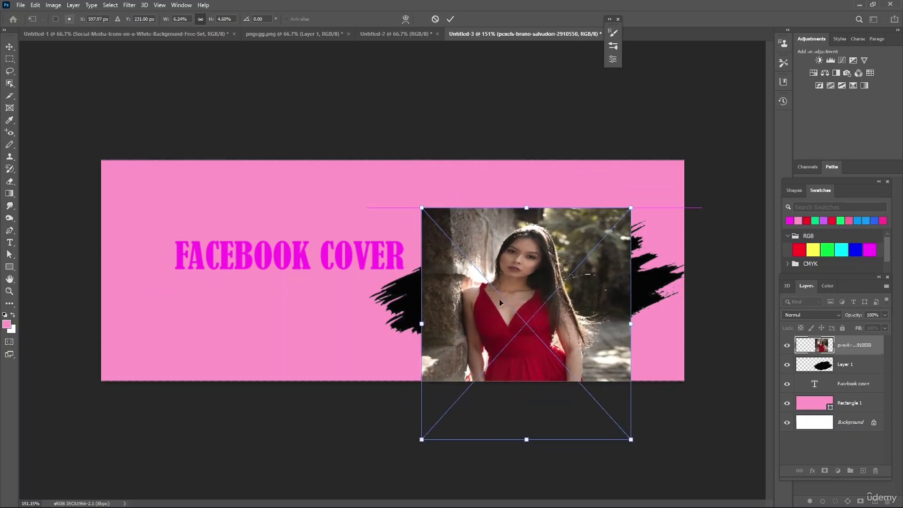
pyautogui.moveTo(526, 205); pyautogui.dragTo(526, 144)
pyautogui.moveTo(656, 294); pyautogui.dragTo(704, 293)
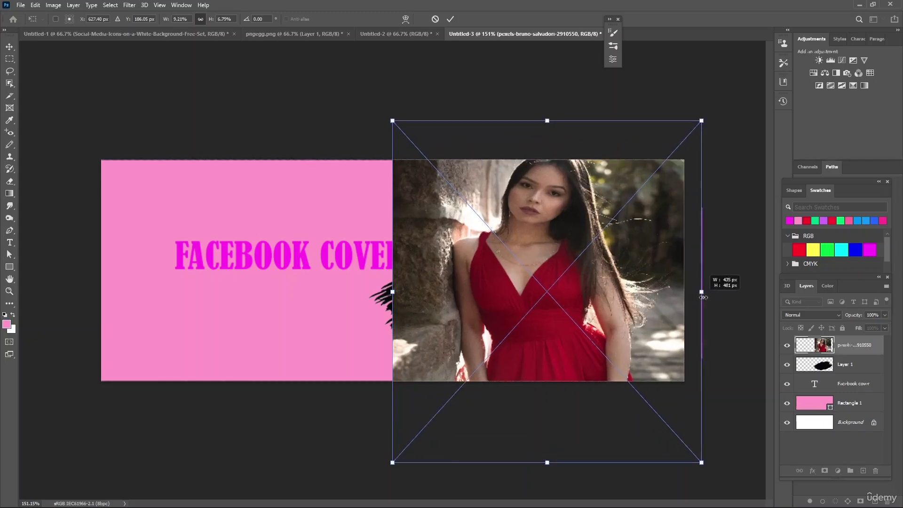
pyautogui.moveTo(635, 315); pyautogui.dragTo(635, 334)
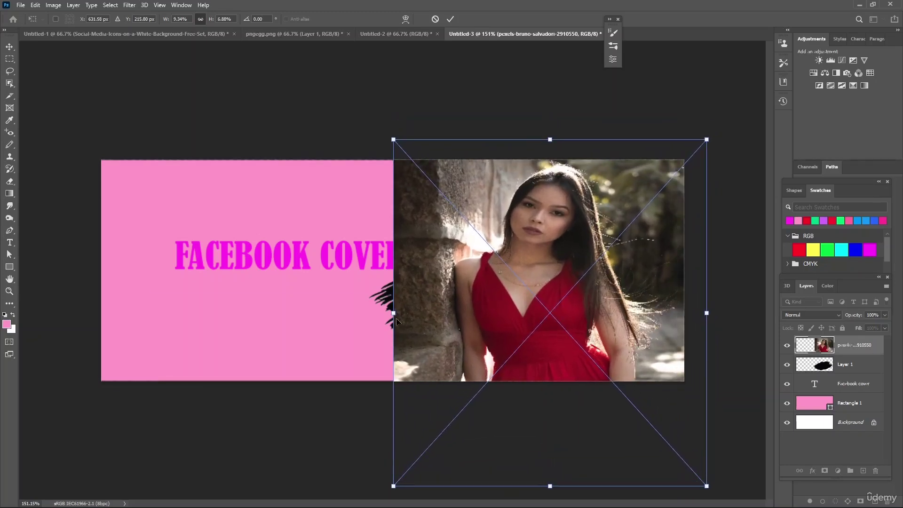
pyautogui.moveTo(394, 311); pyautogui.dragTo(378, 313)
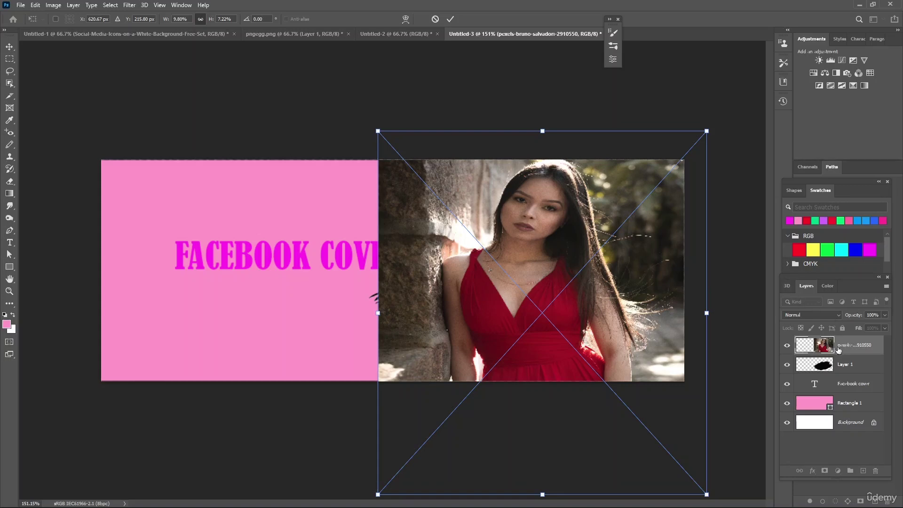
# Step: Commit the placed photo and clip it to the brush stroke layer beneath it with a clipping mask
pyautogui.press('Return')
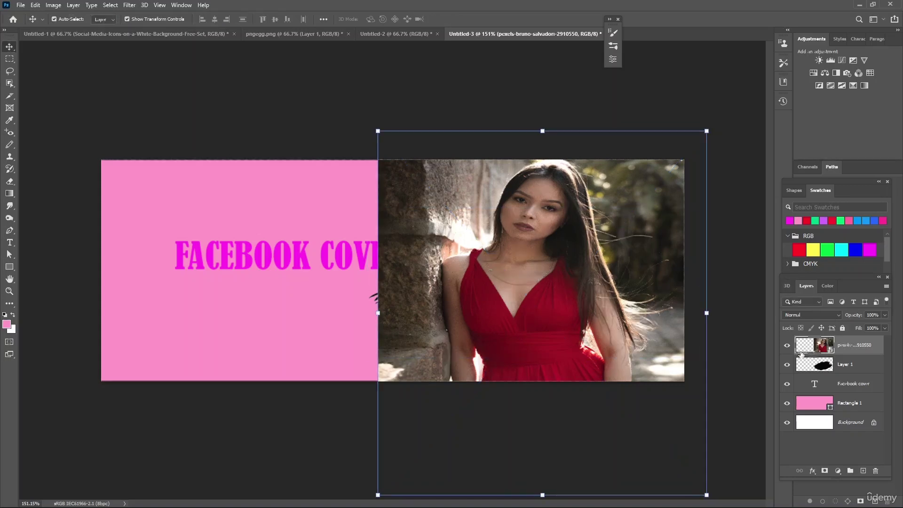
pyautogui.click(737, 352)
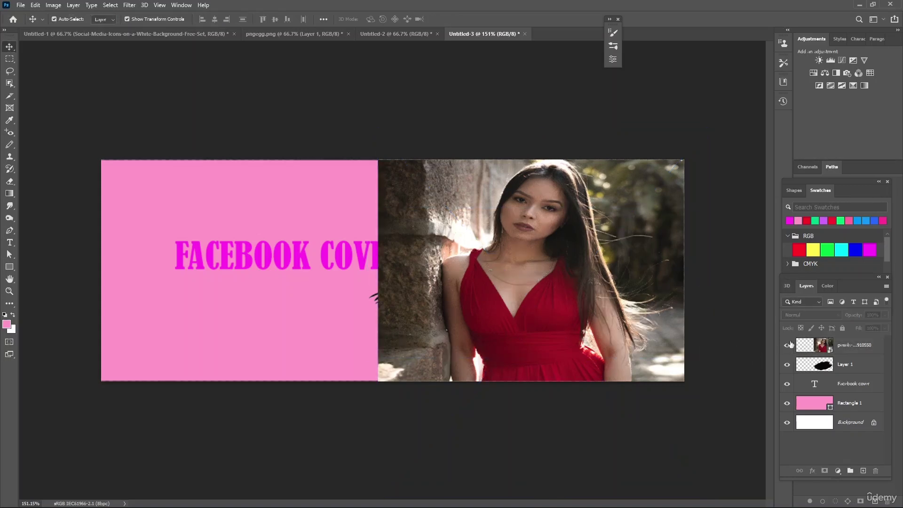
pyautogui.rightClick(850, 349)
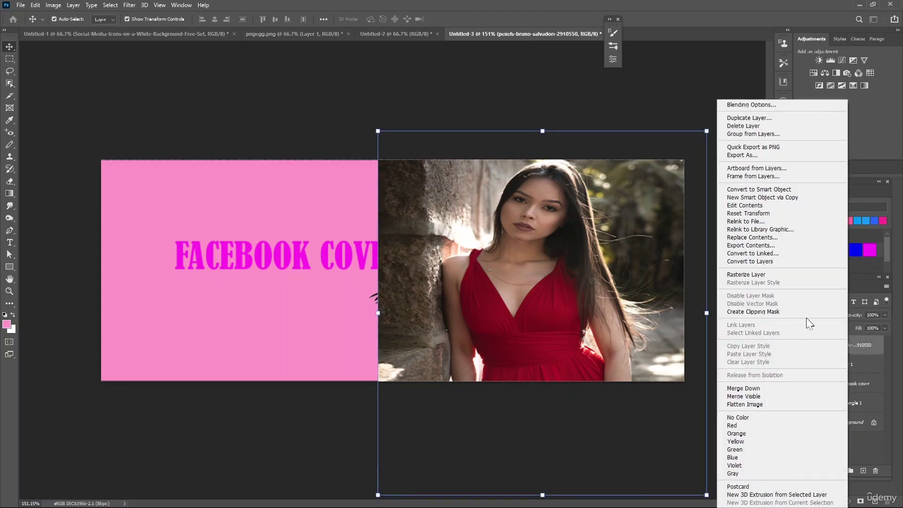
pyautogui.click(785, 312)
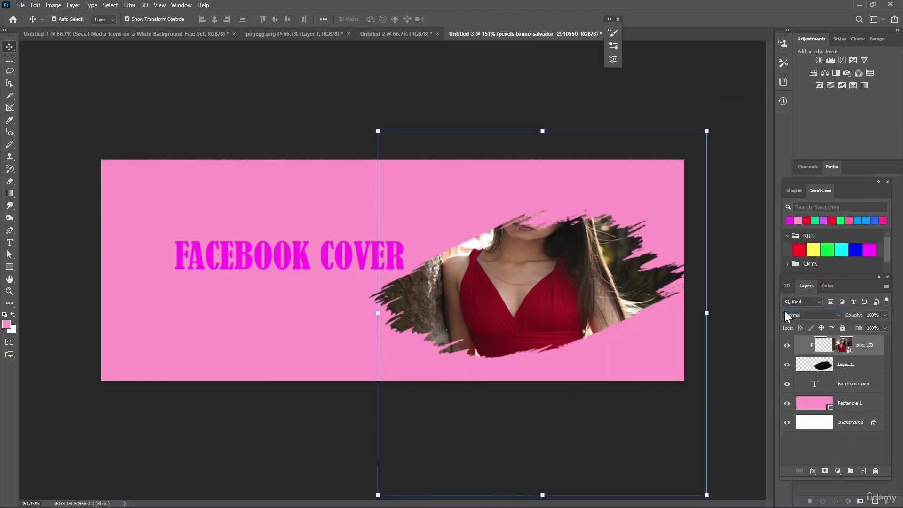
# Step: Move the clipped photo down inside the brush stroke, shrink it to about 9.17% width and 5.49% height, and frame the woman's face and shoulders
pyautogui.moveTo(587, 290); pyautogui.dragTo(569, 364)
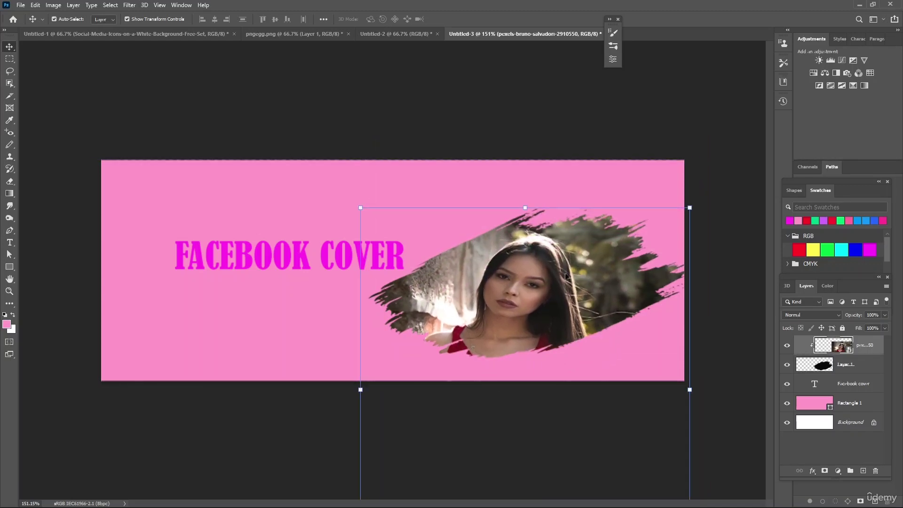
pyautogui.scroll(-5, 583, 276)
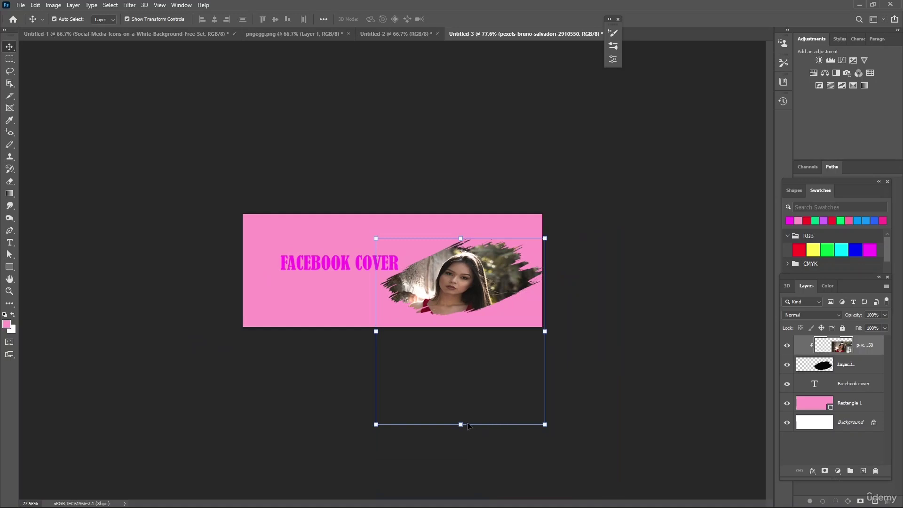
pyautogui.moveTo(462, 423); pyautogui.dragTo(466, 379)
pyautogui.moveTo(375, 309); pyautogui.dragTo(387, 309)
pyautogui.moveTo(516, 289); pyautogui.dragTo(506, 292)
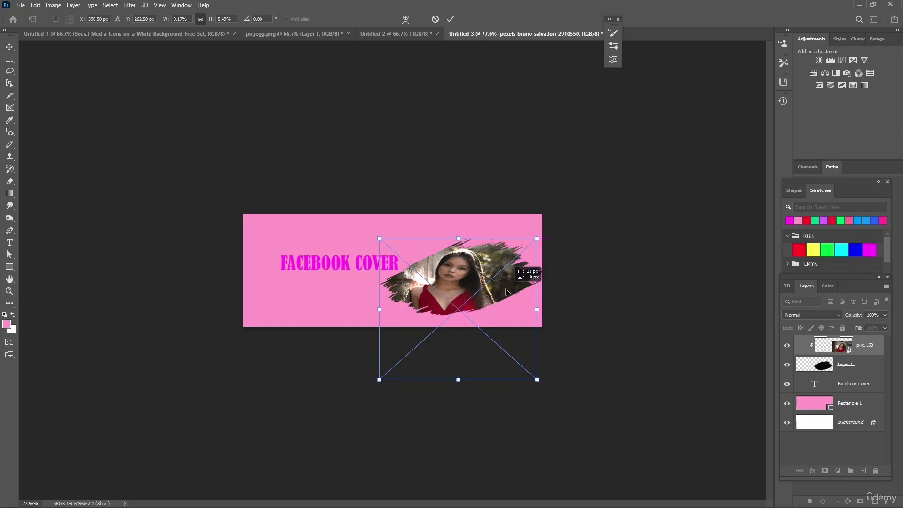
pyautogui.scroll(5, 506, 292)
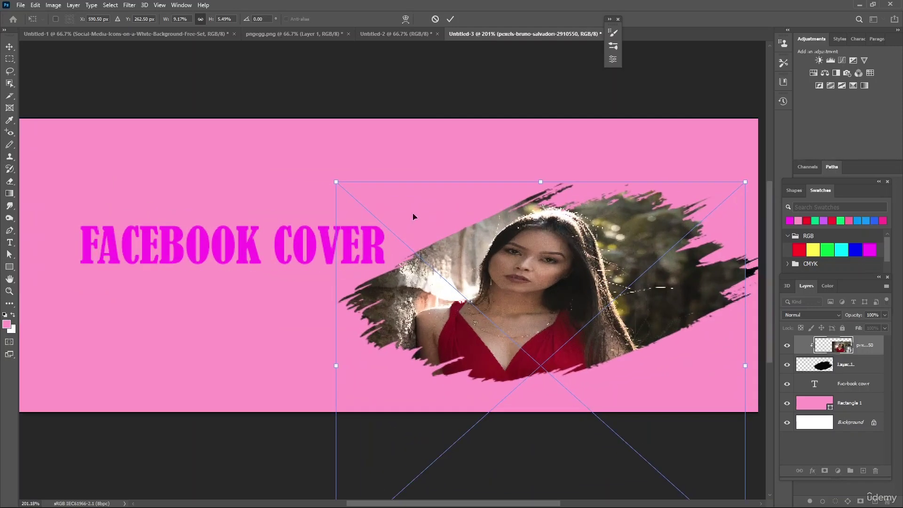
pyautogui.scroll(-3, 322, 229)
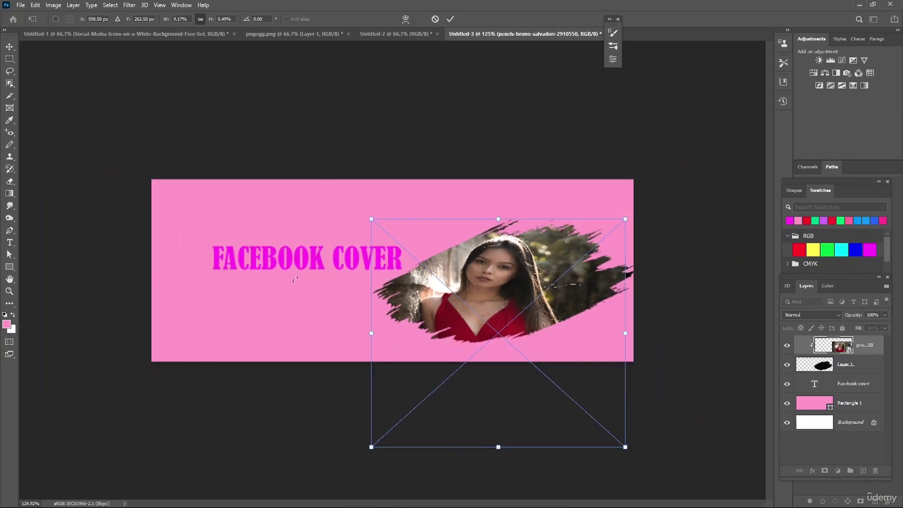
pyautogui.press('Return')
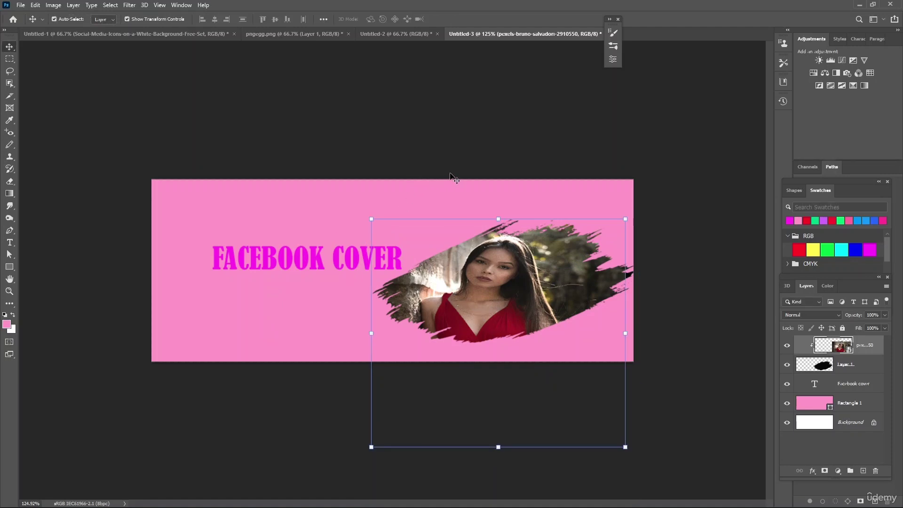
# Step: Copy the row of Facebook, Twitter and Instagram icons from pngegg.png into the cover document
pyautogui.click(400, 35)
pyautogui.click(303, 35)
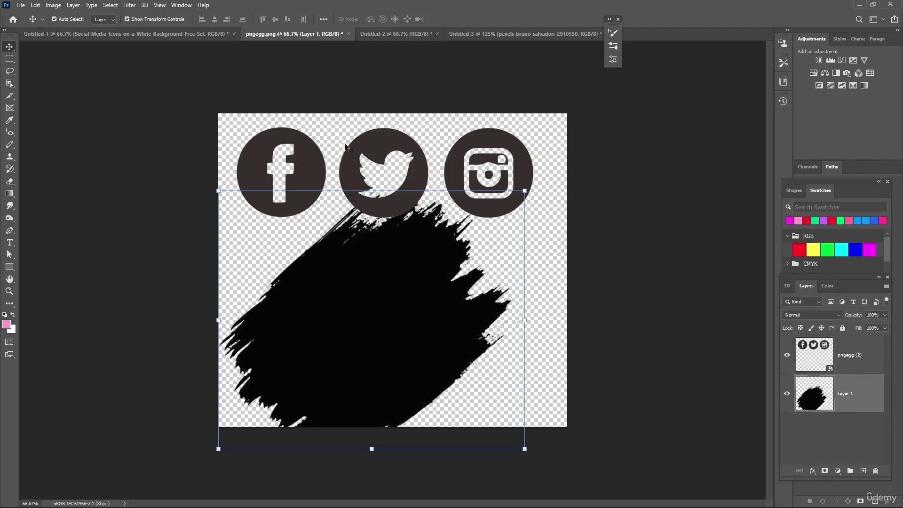
pyautogui.moveTo(362, 142); pyautogui.dragTo(280, 300)
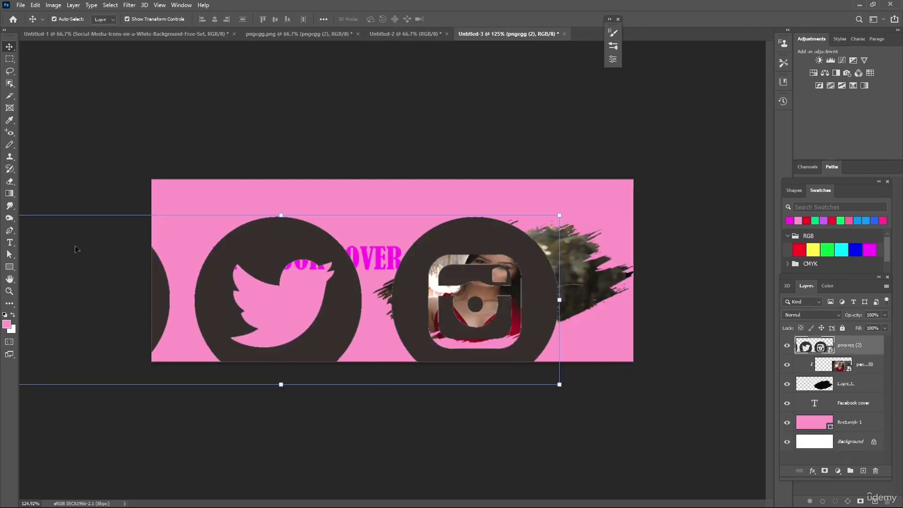
# Step: Shrink the social icon row to about 15.1% width and 5.76% height and place it below the FACEBOOK COVER text
pyautogui.moveTo(560, 385); pyautogui.dragTo(517, 374)
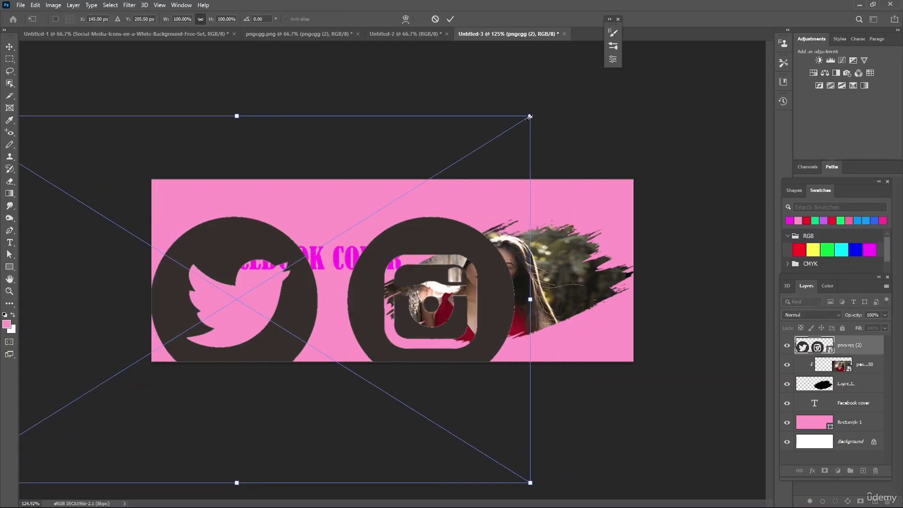
pyautogui.moveTo(528, 117); pyautogui.dragTo(380, 279)
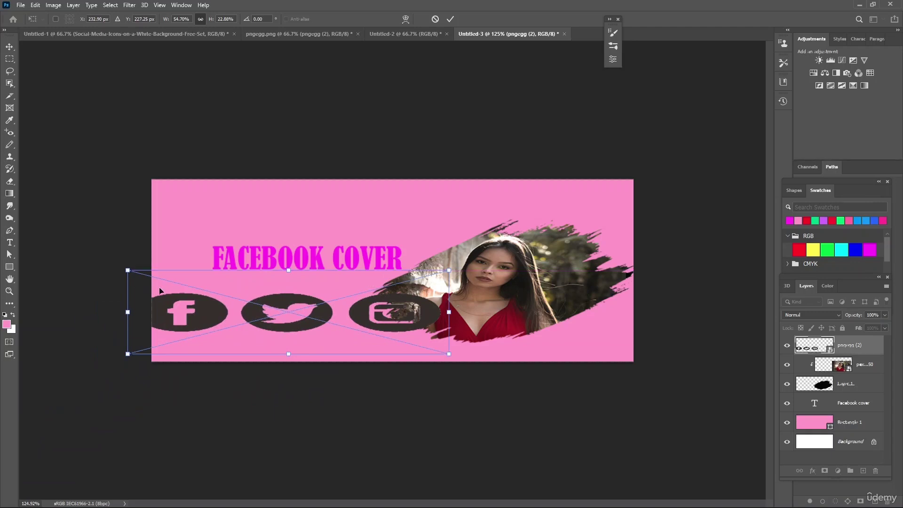
pyautogui.moveTo(121, 270); pyautogui.dragTo(359, 335)
pyautogui.scroll(5, 433, 312)
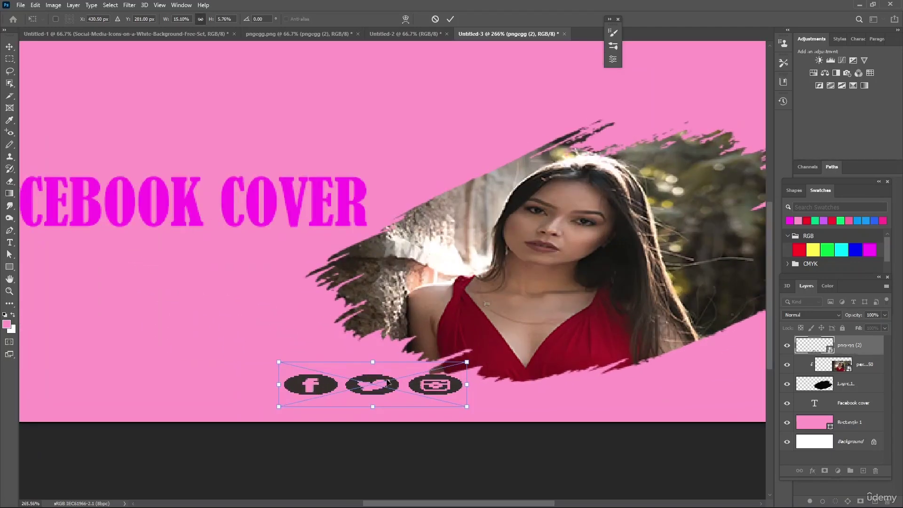
pyautogui.moveTo(388, 382); pyautogui.dragTo(230, 325)
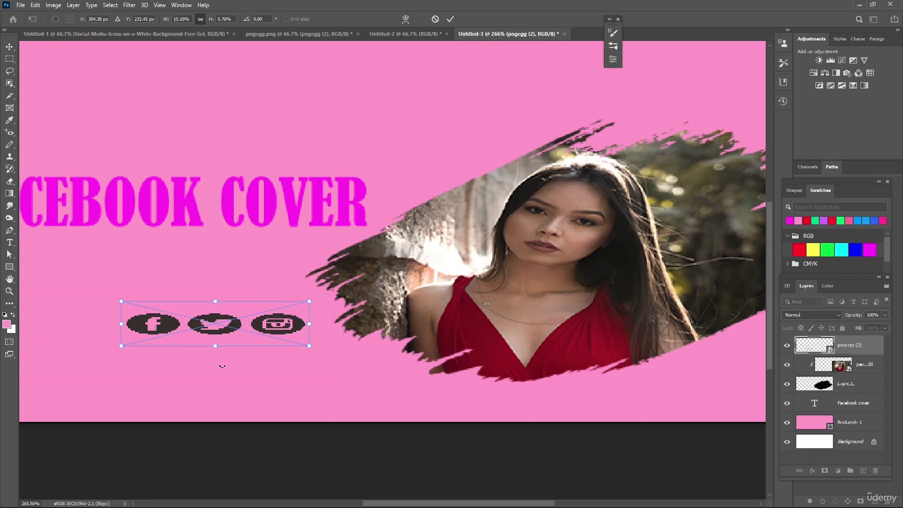
pyautogui.click(453, 19)
pyautogui.moveTo(216, 336); pyautogui.dragTo(217, 363)
# Step: Resize the social icon row to about 13.3% width and 7.2% height and move it to the banner's lower-right corner
pyautogui.hotkey('ctrl', 't')
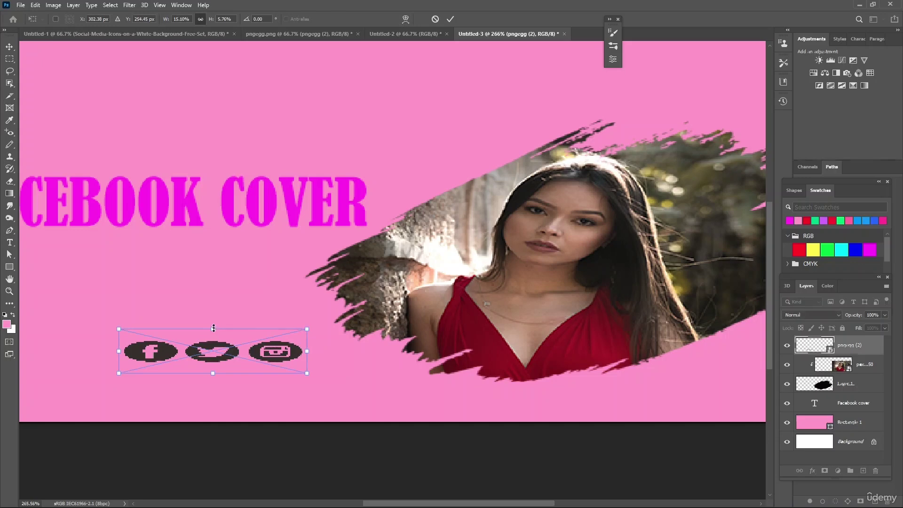
pyautogui.moveTo(213, 328); pyautogui.dragTo(213, 299)
pyautogui.moveTo(370, 337); pyautogui.dragTo(762, 425)
pyautogui.hotkey('ctrl', '-')
pyautogui.moveTo(645, 387); pyautogui.dragTo(693, 374)
pyautogui.hotkey('ctrl', '-')
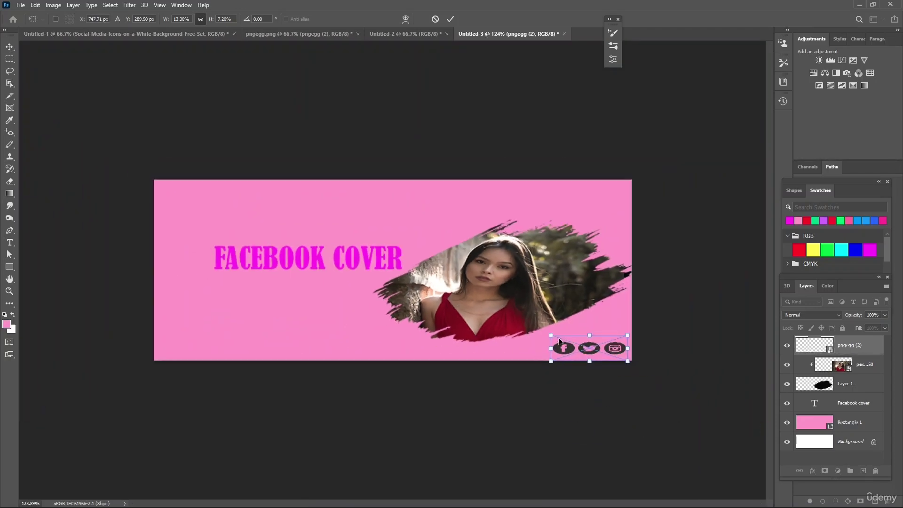
# Step: Reduce the social icon row to about 119 × 15 px in the banner's lower-right corner and commit the transform
pyautogui.moveTo(549, 335); pyautogui.dragTo(555, 341)
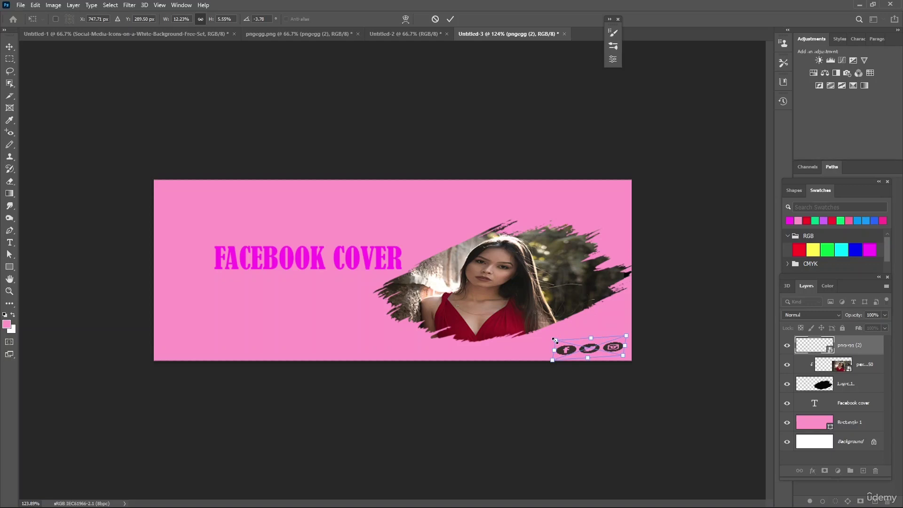
pyautogui.hotkey('ctrl', 'z')
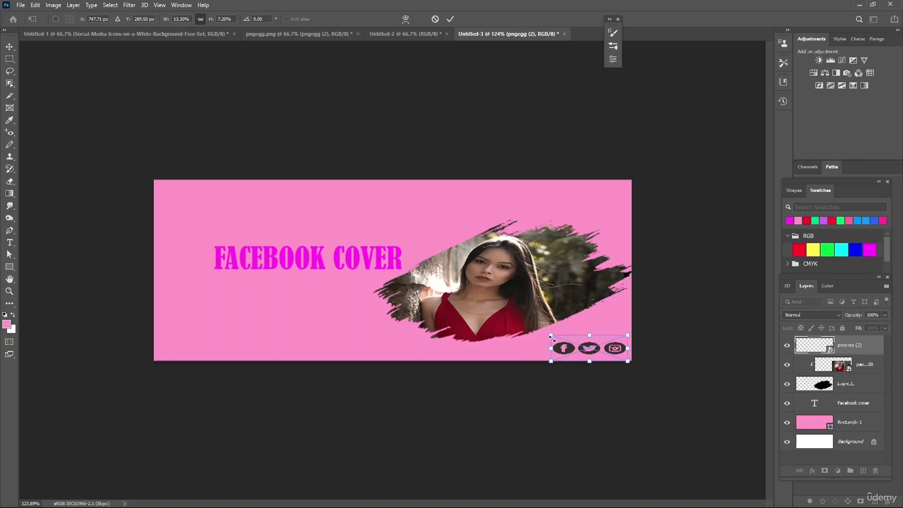
pyautogui.moveTo(551, 336); pyautogui.dragTo(555, 342)
pyautogui.click(9, 46)
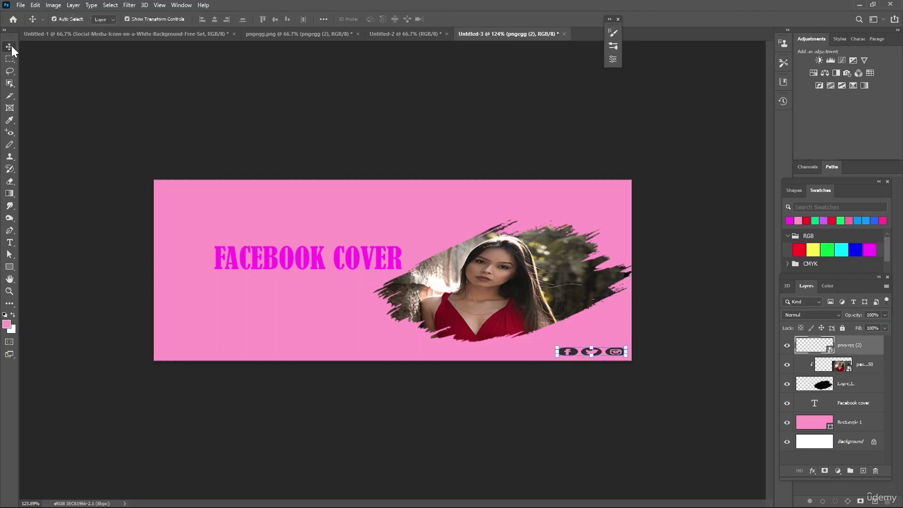
pyautogui.scroll(3, 413, 355)
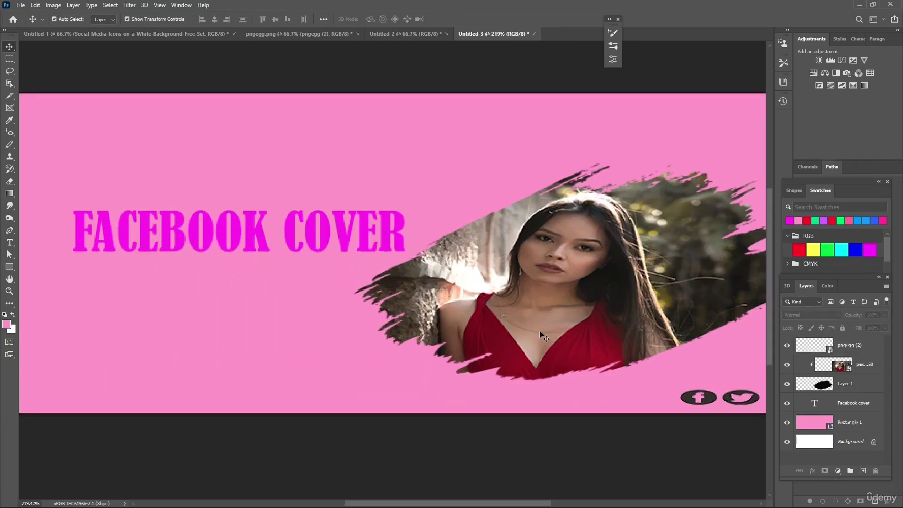
pyautogui.scroll(-2, 343, 272)
pyautogui.scroll(-2, 339, 272)
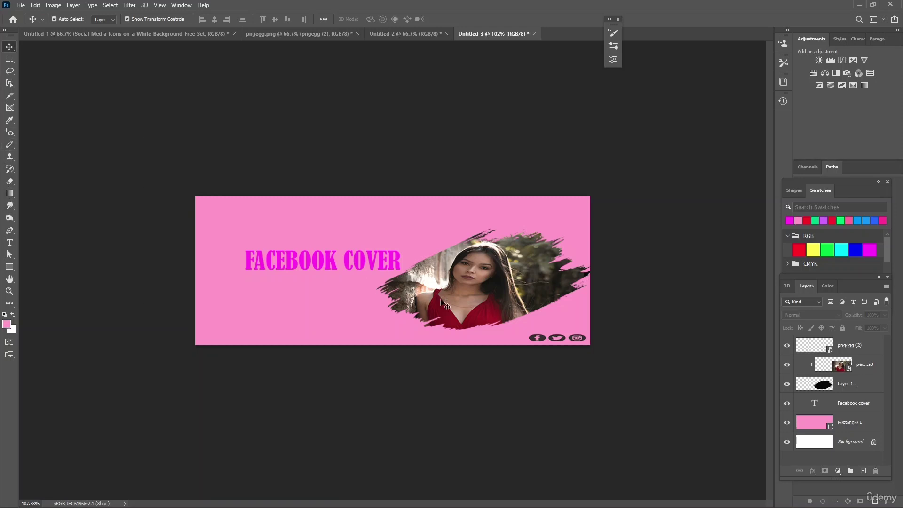
# Step: Draw a rectangle shape of about 169 × 152 px overlapping the banner's upper-left edge
pyautogui.click(11, 197)
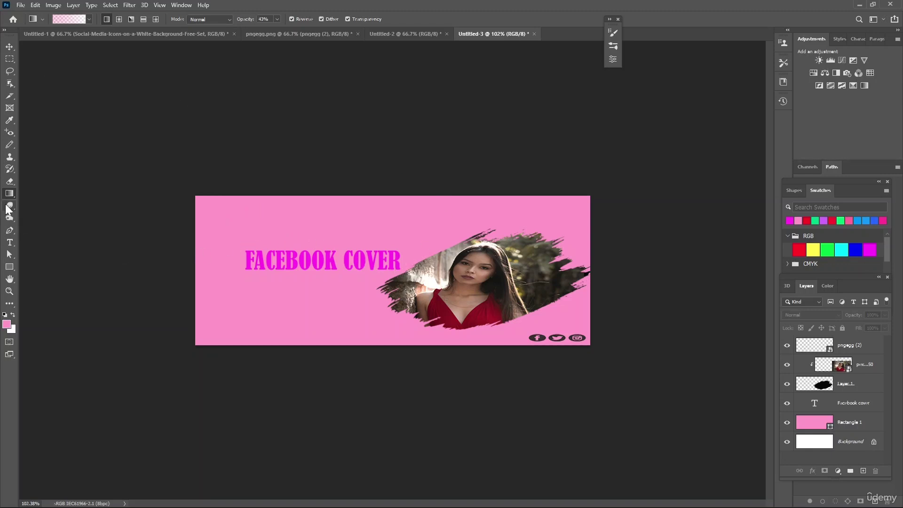
pyautogui.click(10, 267)
pyautogui.click(42, 267)
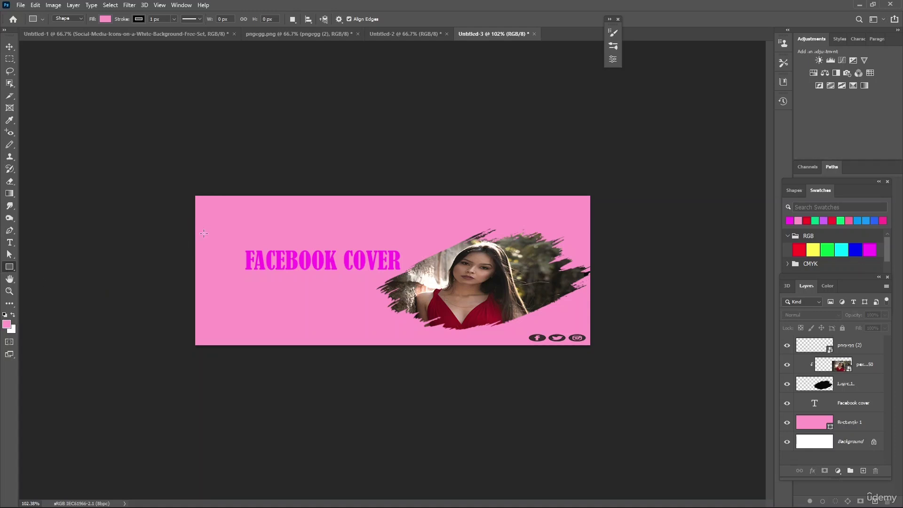
pyautogui.moveTo(204, 233); pyautogui.dragTo(245, 270)
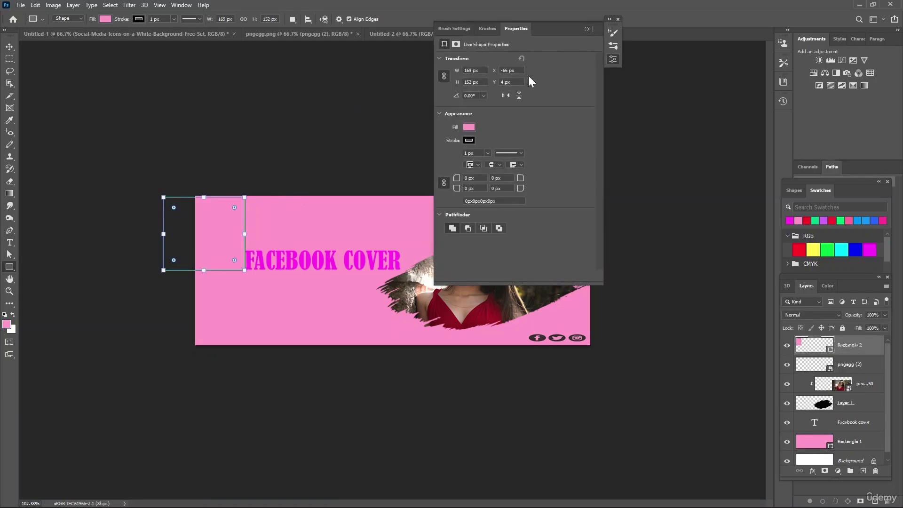
# Step: Fill the new rectangle with the blue-violet colour from the recently used colours
pyautogui.click(468, 128)
pyautogui.click(471, 177)
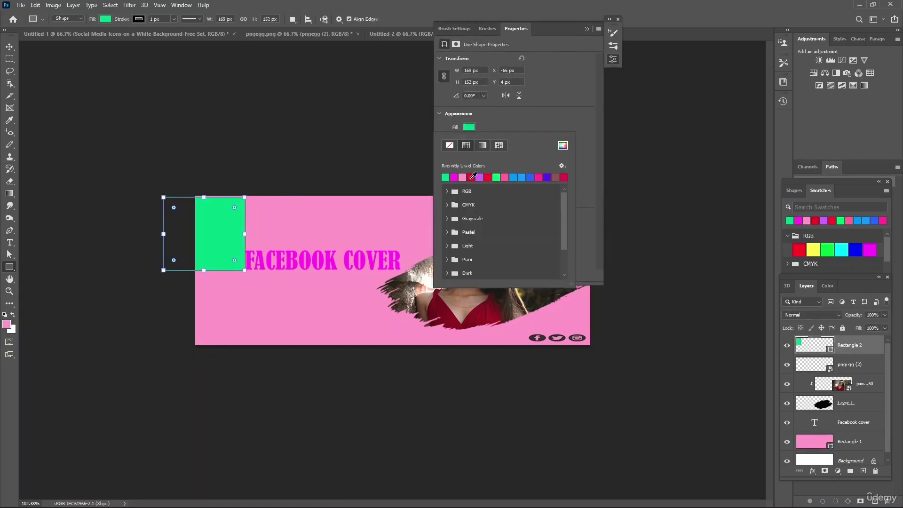
pyautogui.click(547, 178)
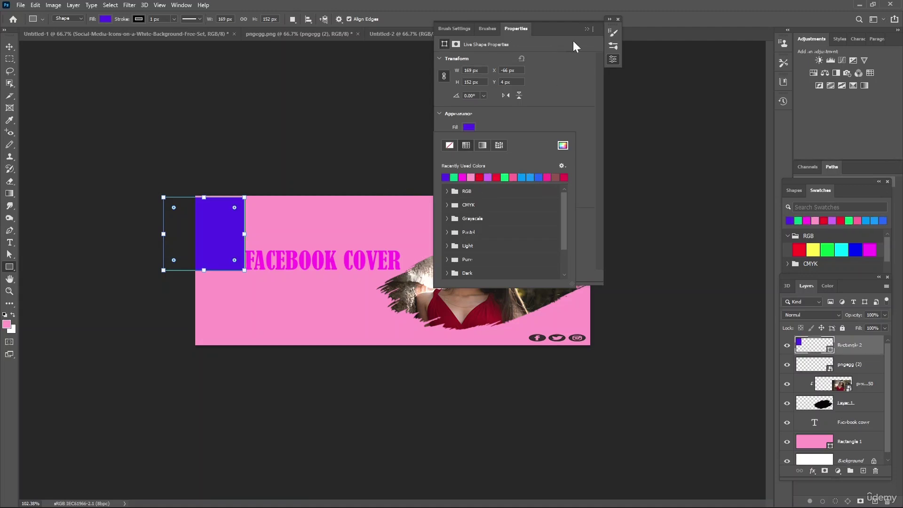
pyautogui.click(587, 35)
pyautogui.click(587, 29)
# Step: Round the blue-violet rectangle's corners to 29 px and rotate it about 35.49°
pyautogui.scroll(6, 330, 247)
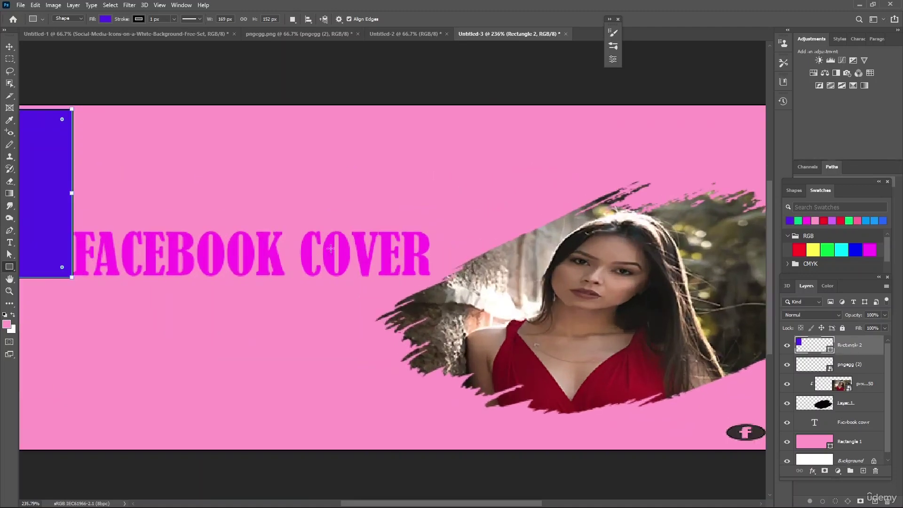
pyautogui.moveTo(196, 309); pyautogui.dragTo(379, 319)
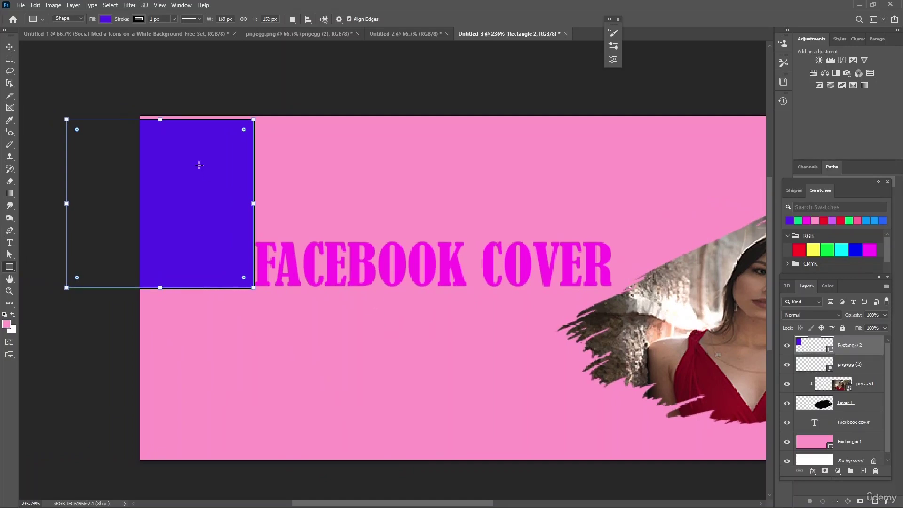
pyautogui.moveTo(77, 129); pyautogui.dragTo(98, 151)
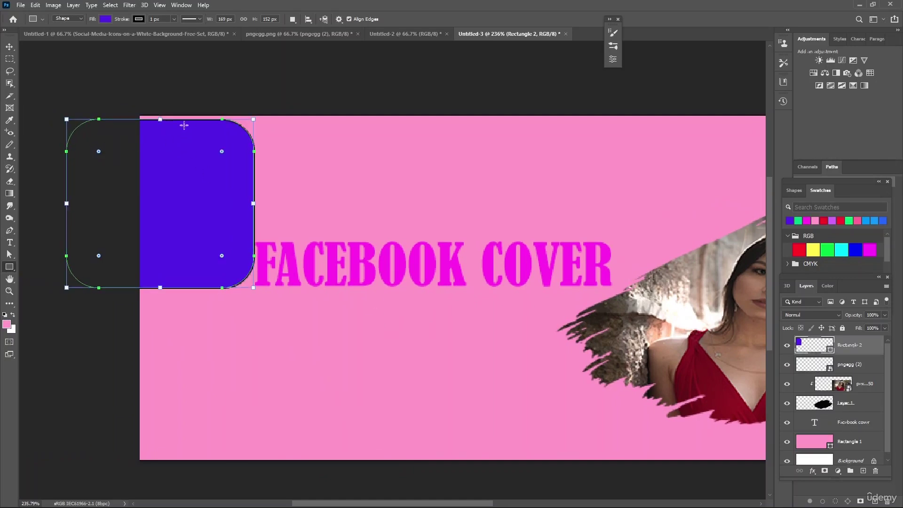
pyautogui.moveTo(58, 111); pyautogui.dragTo(147, 101)
pyautogui.moveTo(147, 137); pyautogui.dragTo(146, 136)
pyautogui.moveTo(167, 182); pyautogui.dragTo(212, 227)
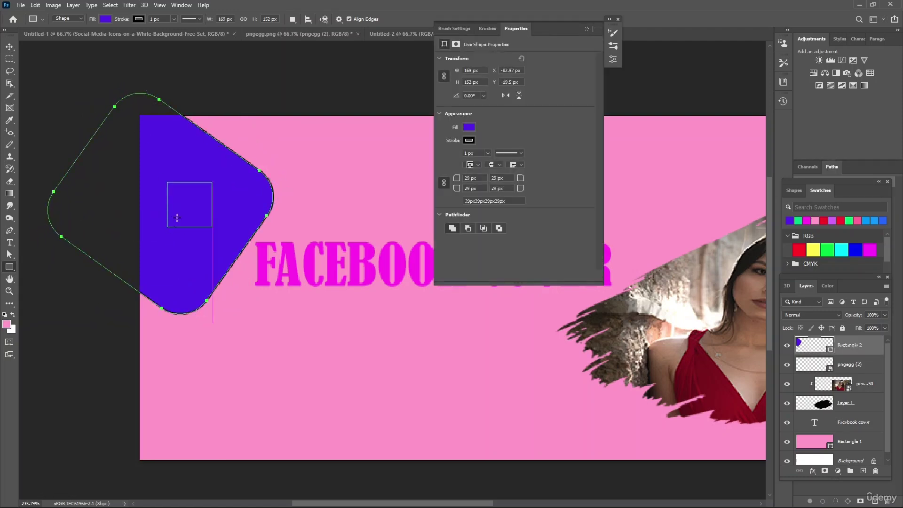
pyautogui.hotkey('ctrl', 'z')
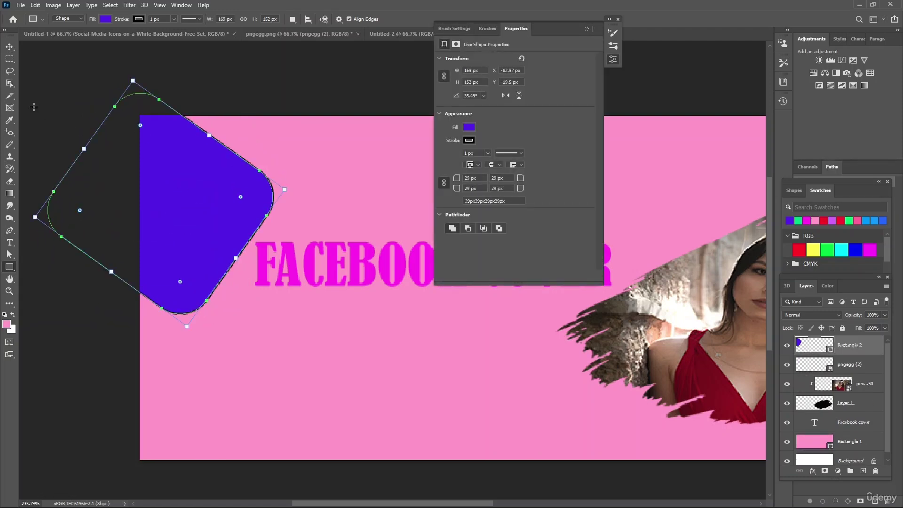
# Step: Move the rotated blue-violet shape down and outward so only its rounded point enters the banner's left edge beside the text
pyautogui.click(8, 48)
pyautogui.moveTo(162, 185); pyautogui.dragTo(131, 255)
pyautogui.hotkey('ctrl', 't')
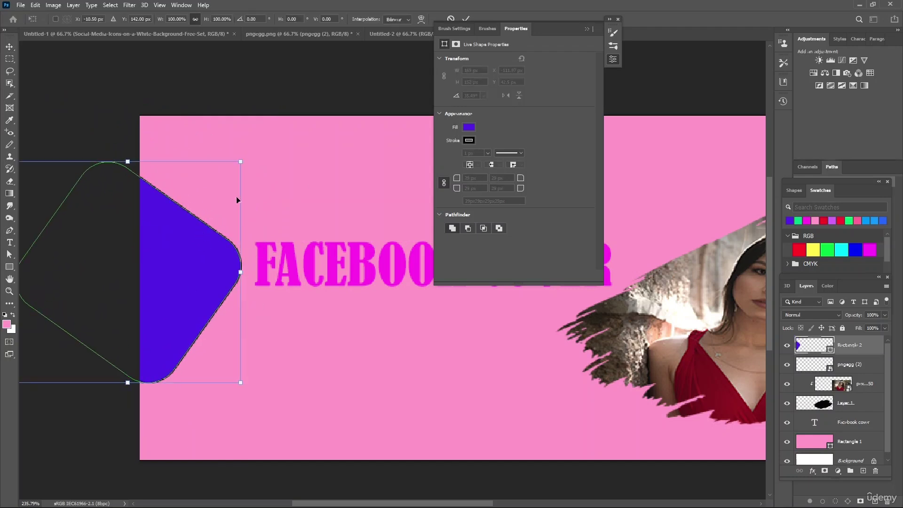
pyautogui.scroll(-3, 336, 185)
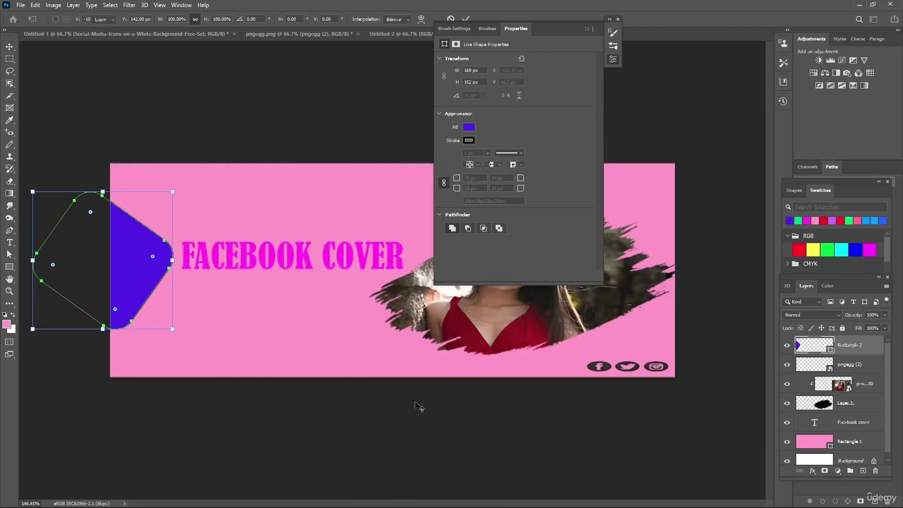
pyautogui.press('Return')
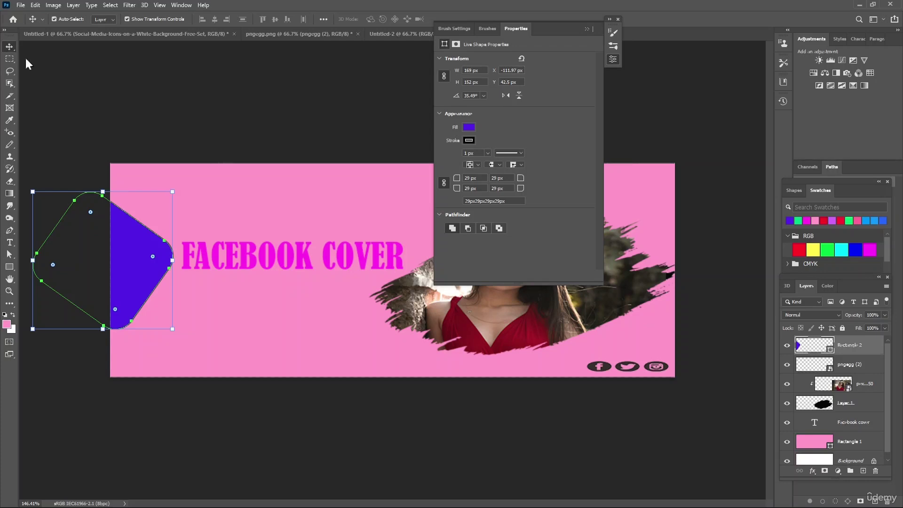
# Step: Select the social icons layer, collapse its properties and check the whole cover layout
pyautogui.click(819, 369)
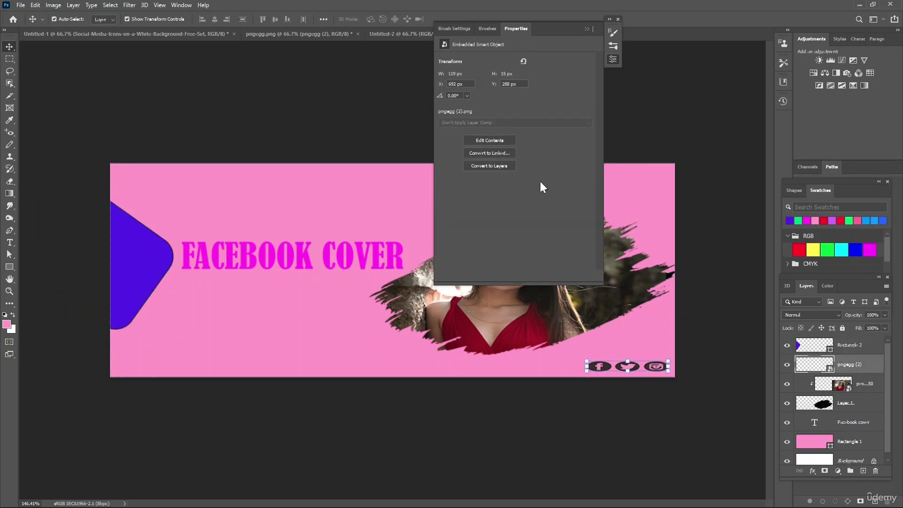
pyautogui.click(588, 30)
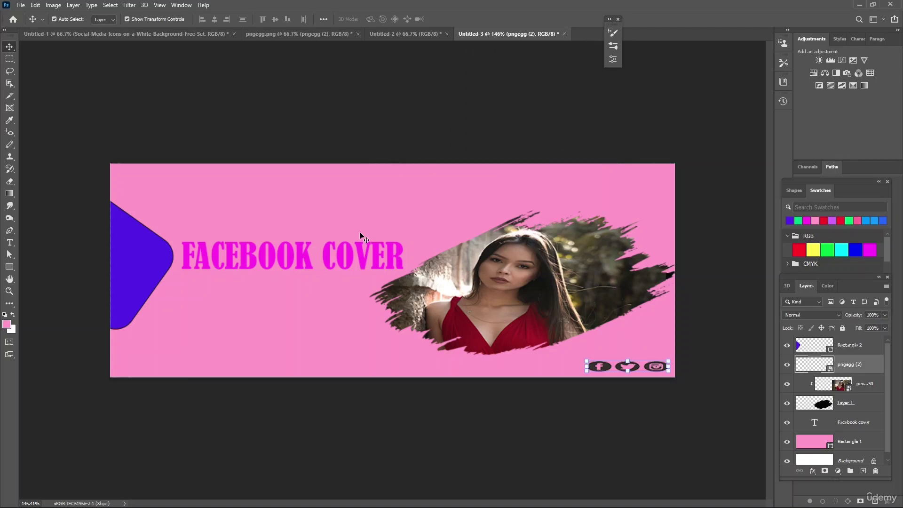
pyautogui.hotkey('ctrl', '1')
pyautogui.scroll(1, 360, 238)
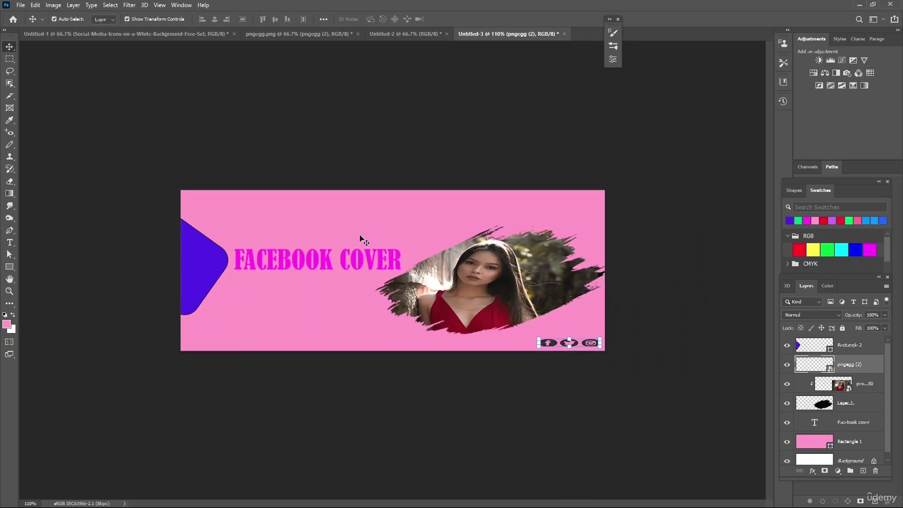